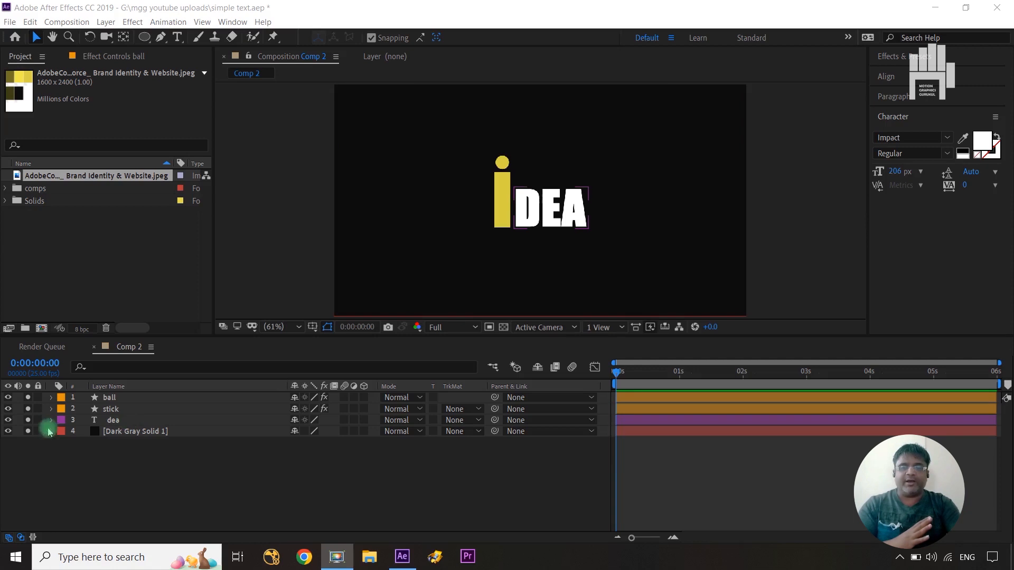
Examine how the ball, stick and dea layers make up the logo by isolating and selecting them.
click(28, 397)
click(27, 409)
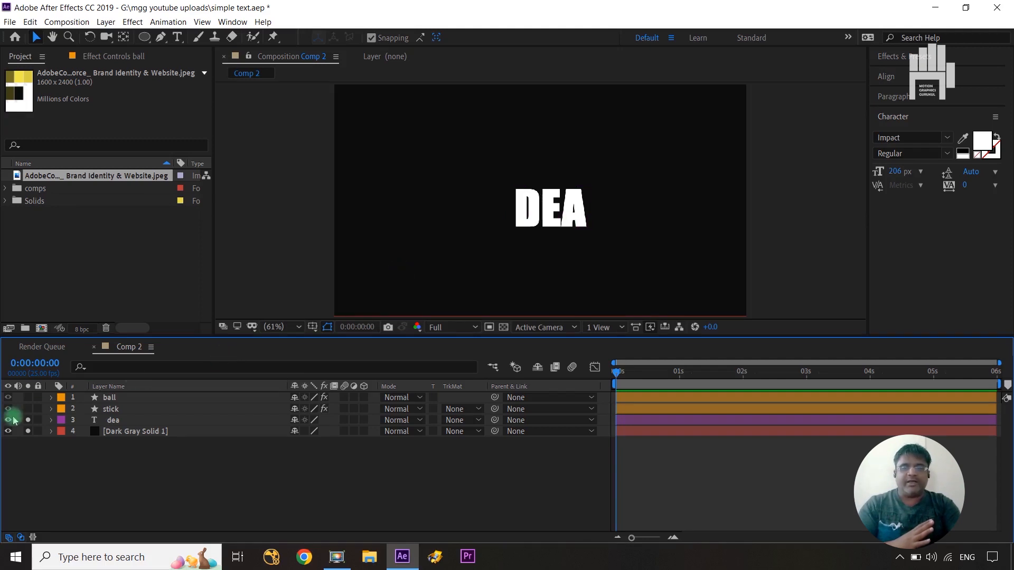
click(28, 410)
click(129, 410)
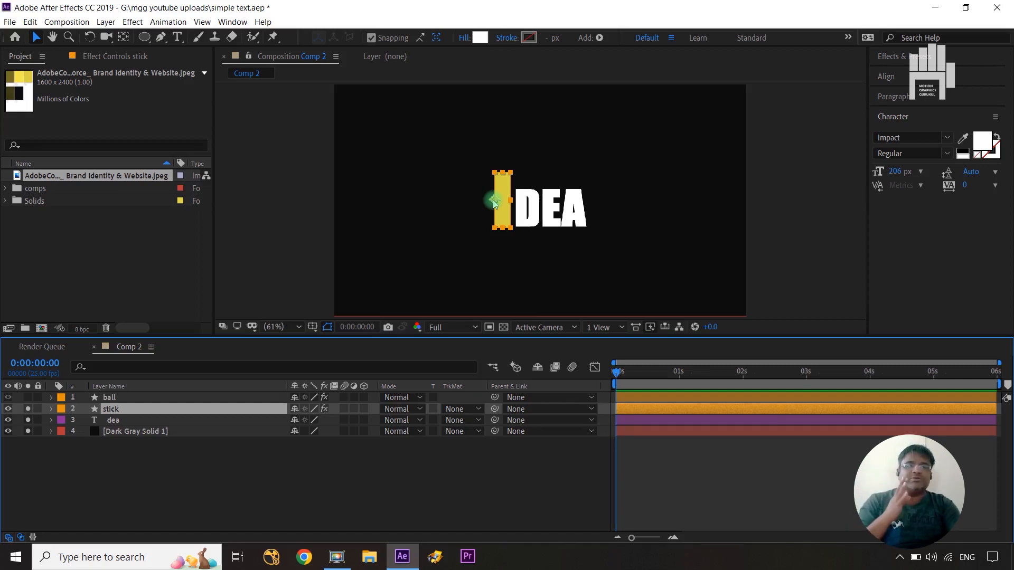
click(111, 399)
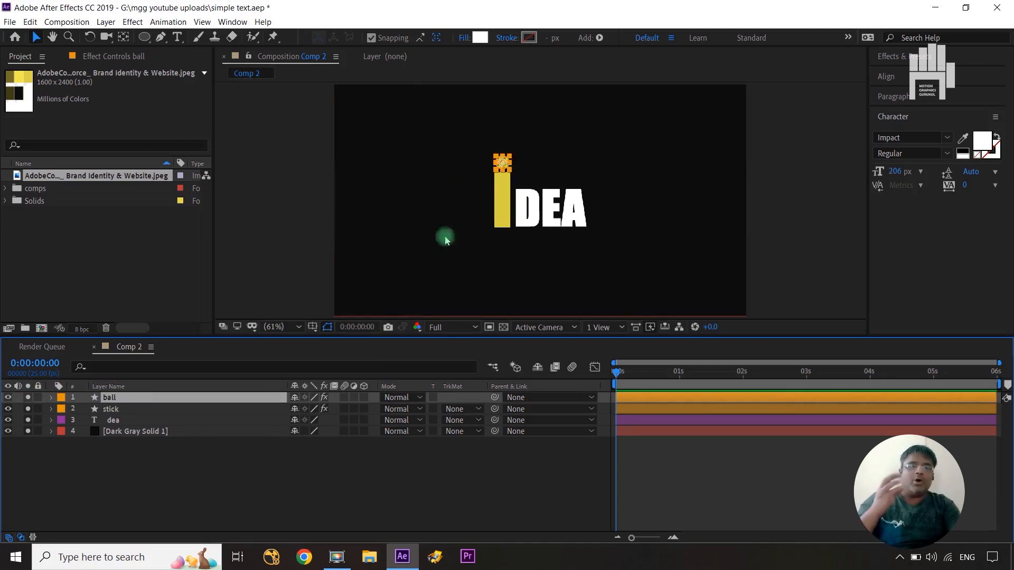
click(481, 472)
click(555, 161)
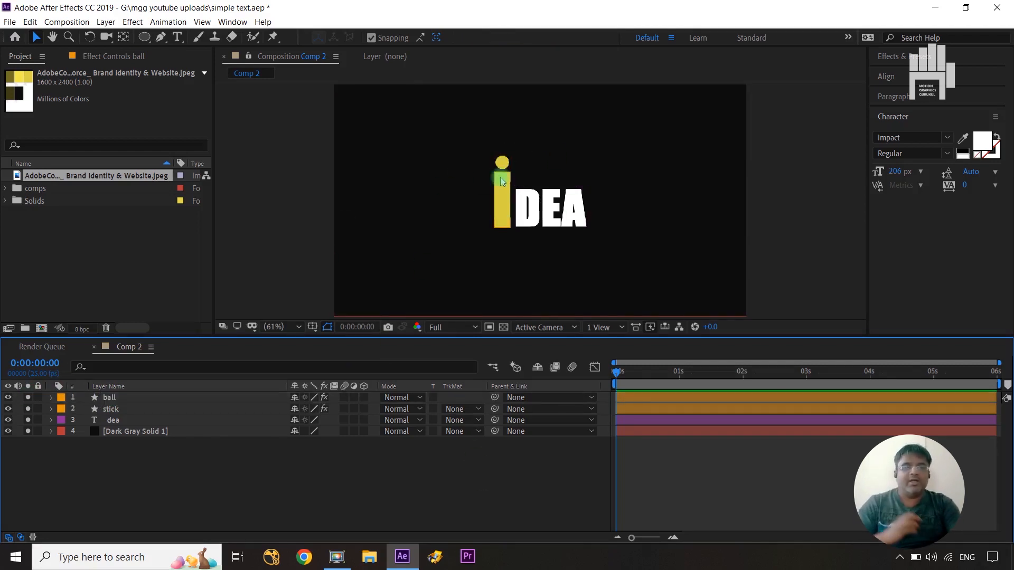
click(165, 422)
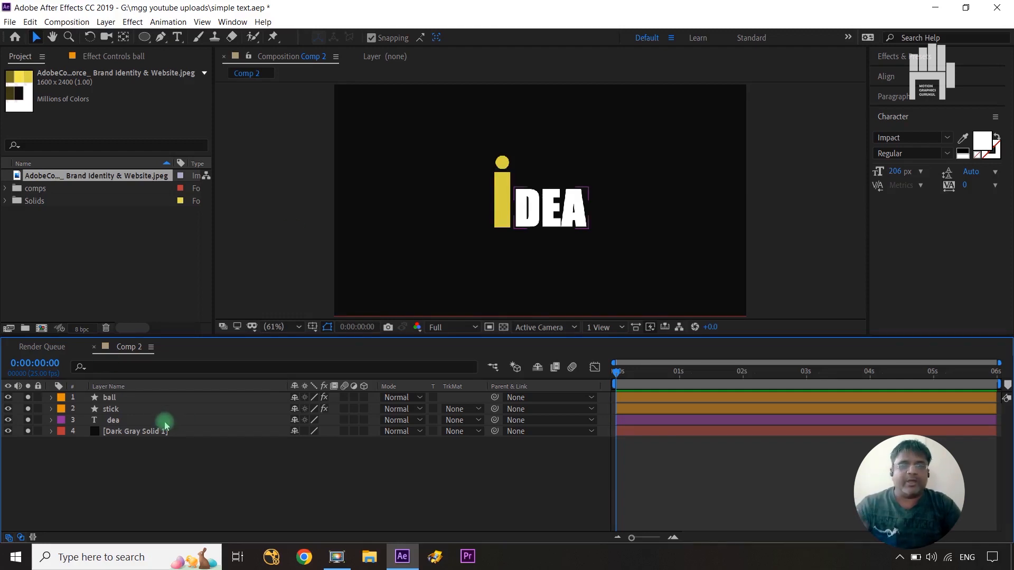
Take the ball and dea layers out of solo, leaving only the stick and background soloed.
click(156, 410)
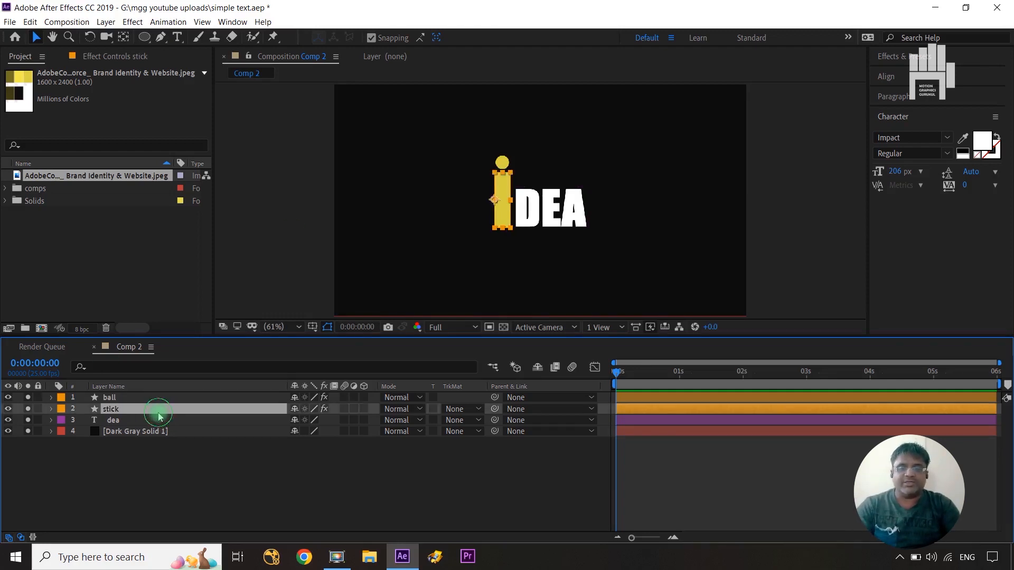
click(28, 397)
click(28, 420)
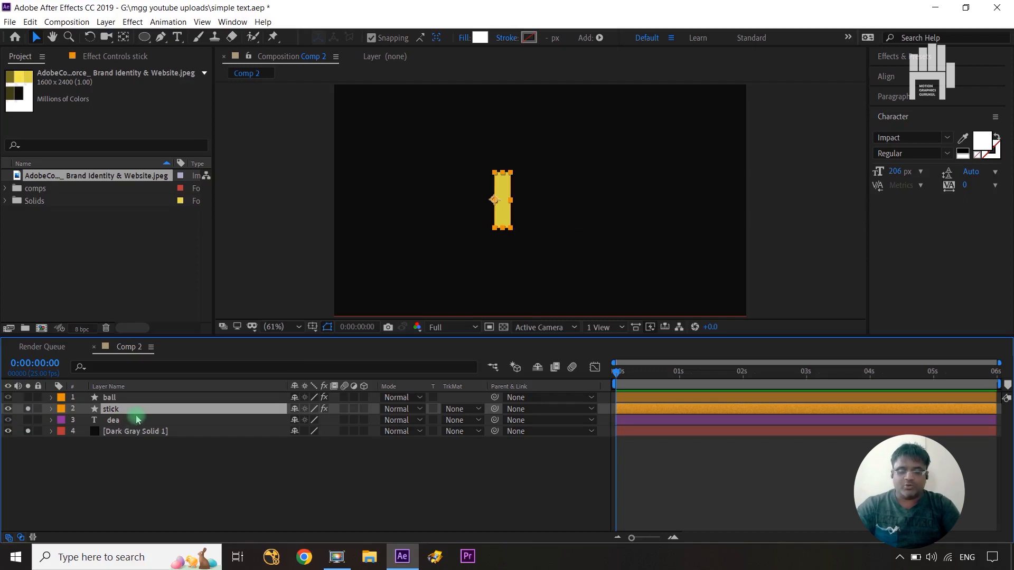
Set Position and Scale keyframes on the stick layer at 0:00:00:00 and 0:00:00:20.
key(p)
key(shift+s)
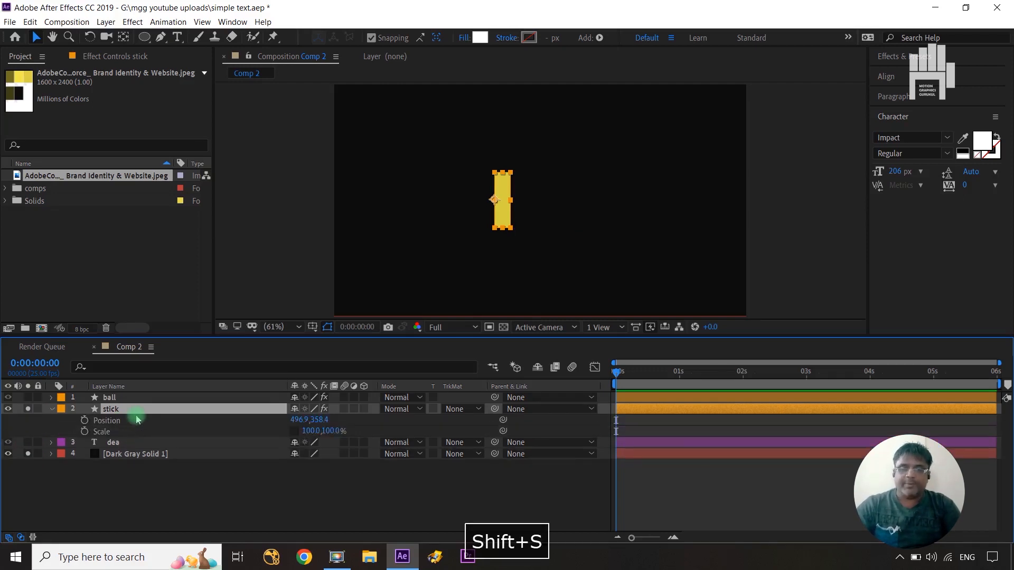
click(84, 420)
click(85, 432)
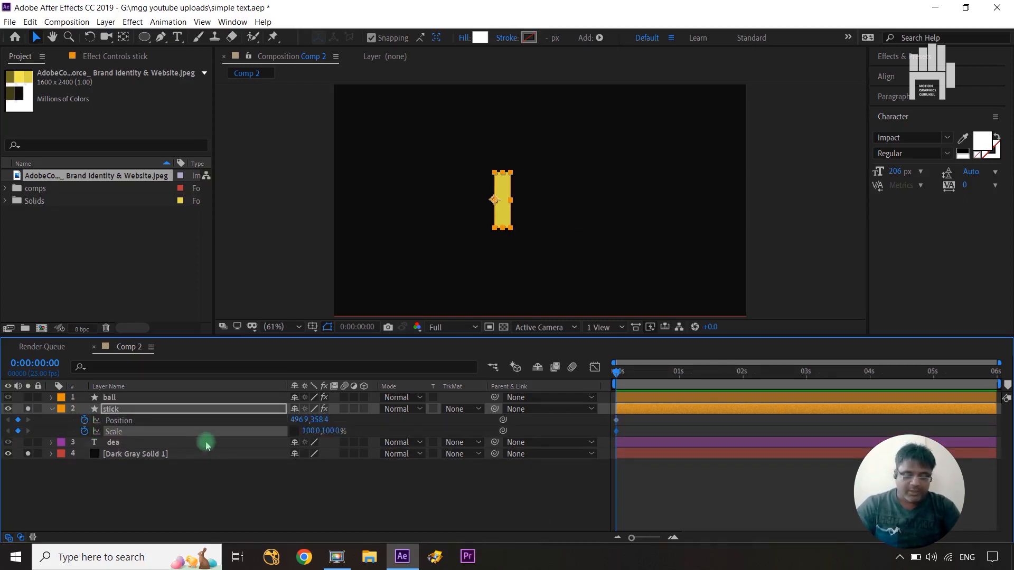
key(shift+Page_Down)
key(shift+Page_Down)
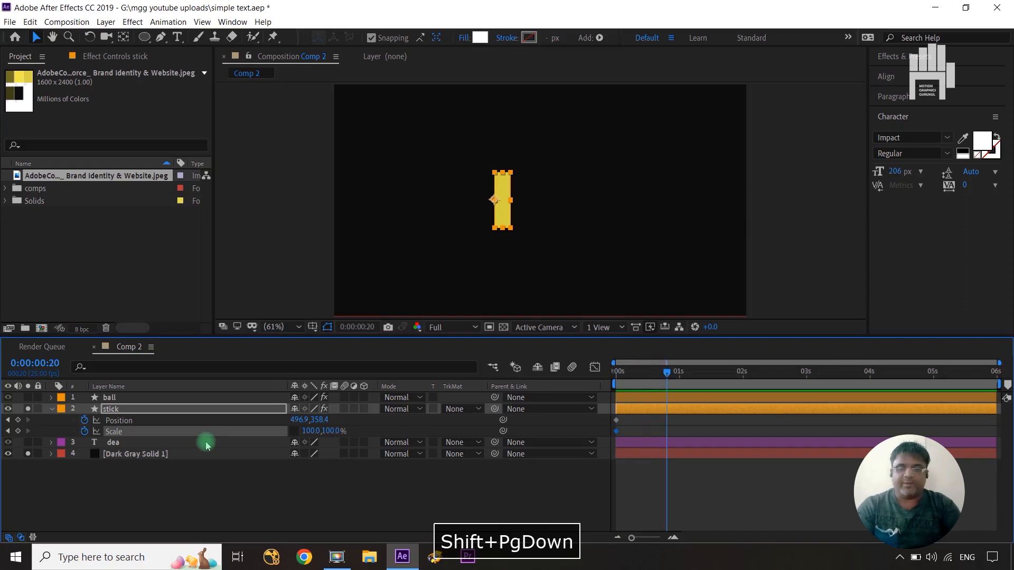
click(18, 420)
click(17, 431)
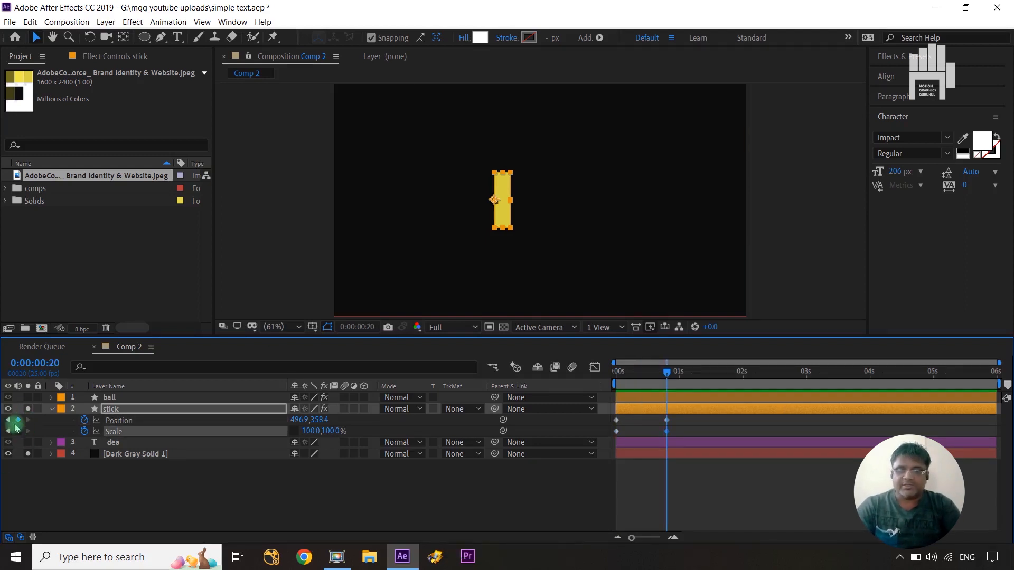
At 0:00:00:00, stretch the stick's Scale to 1627, 100% and move its Position off-frame to 1333.9, 358.4.
key(Home)
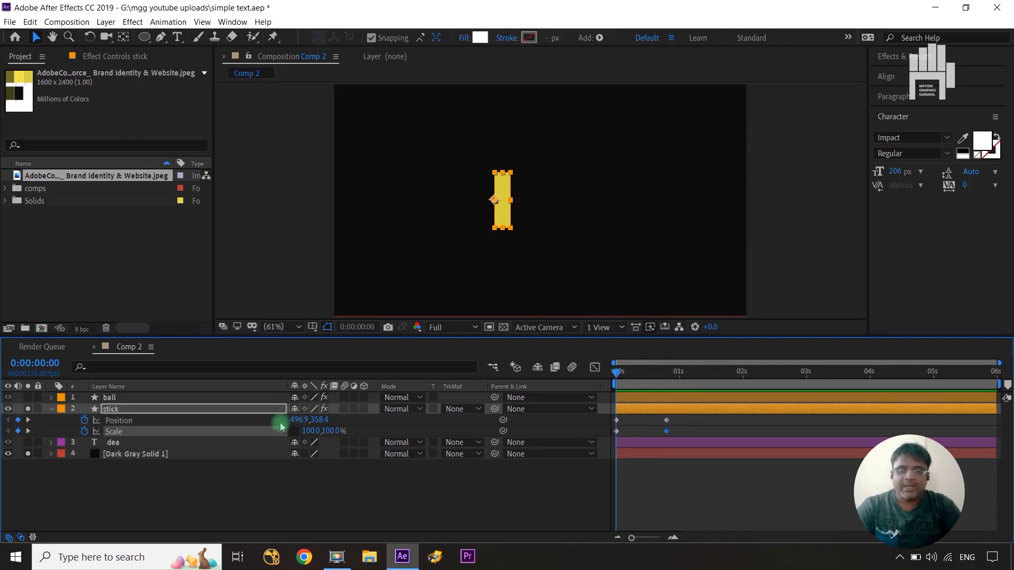
drag(309, 432, 738, 410)
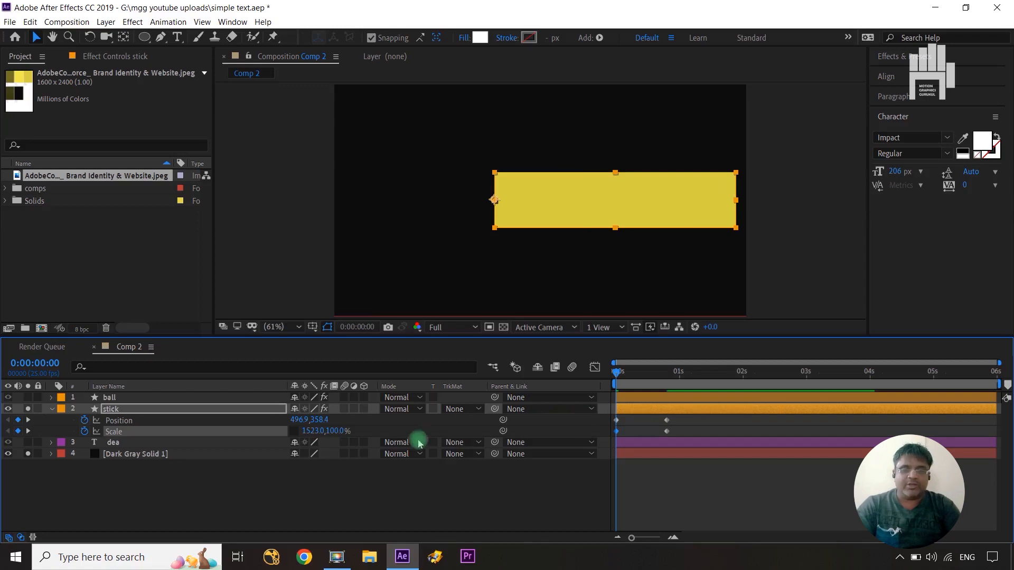
drag(306, 433, 369, 423)
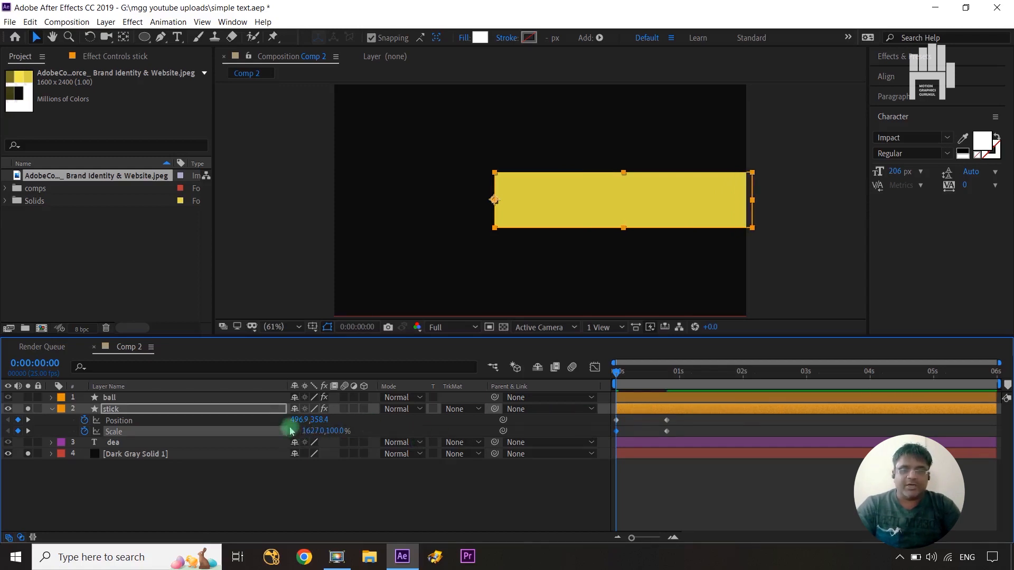
drag(293, 420, 673, 423)
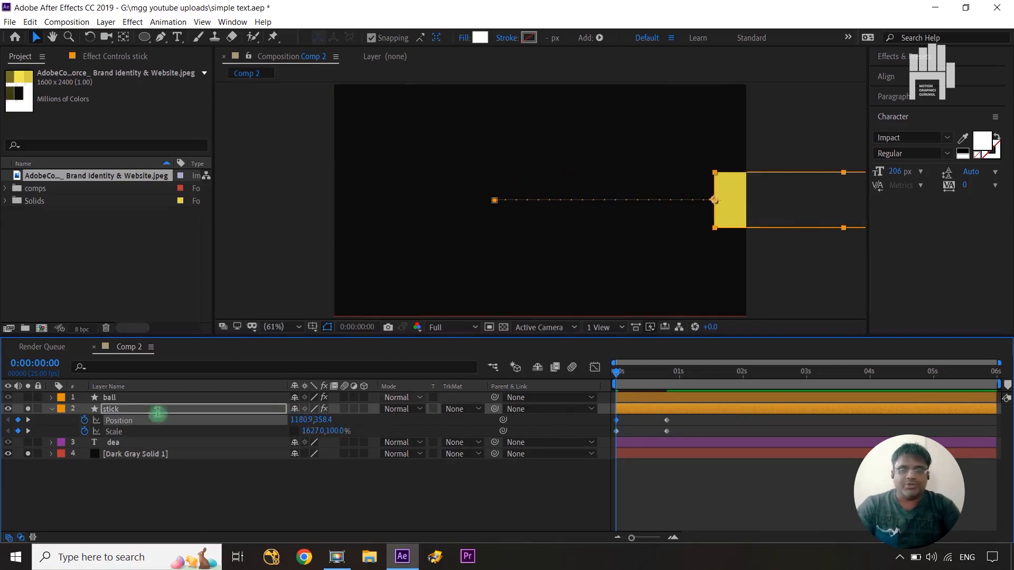
drag(297, 419, 474, 410)
Apply Easy Ease to the stick's Position and Scale keyframes and pull the ending influence handles close to the start in the speed graph.
drag(681, 421, 611, 437)
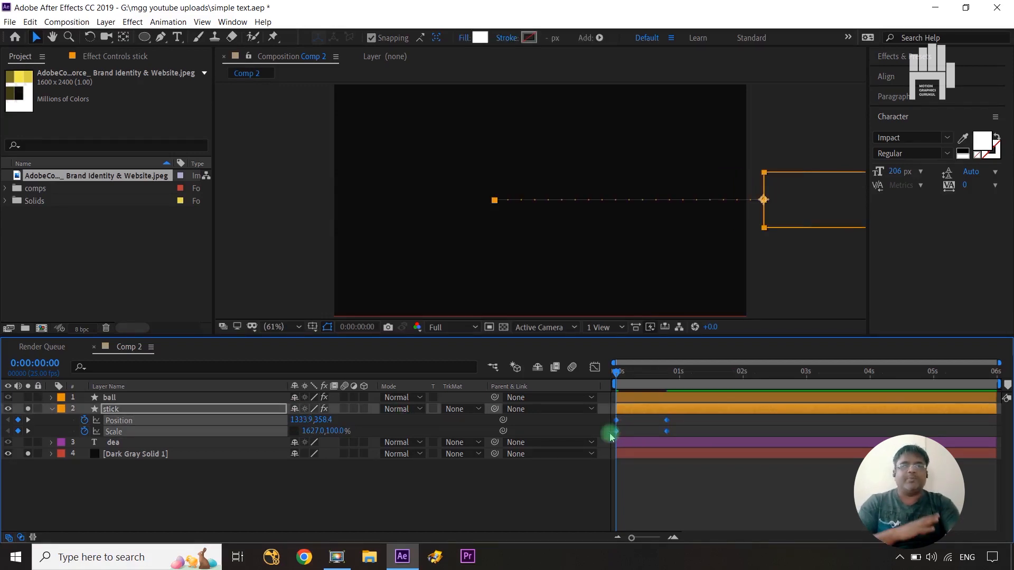
key(F9)
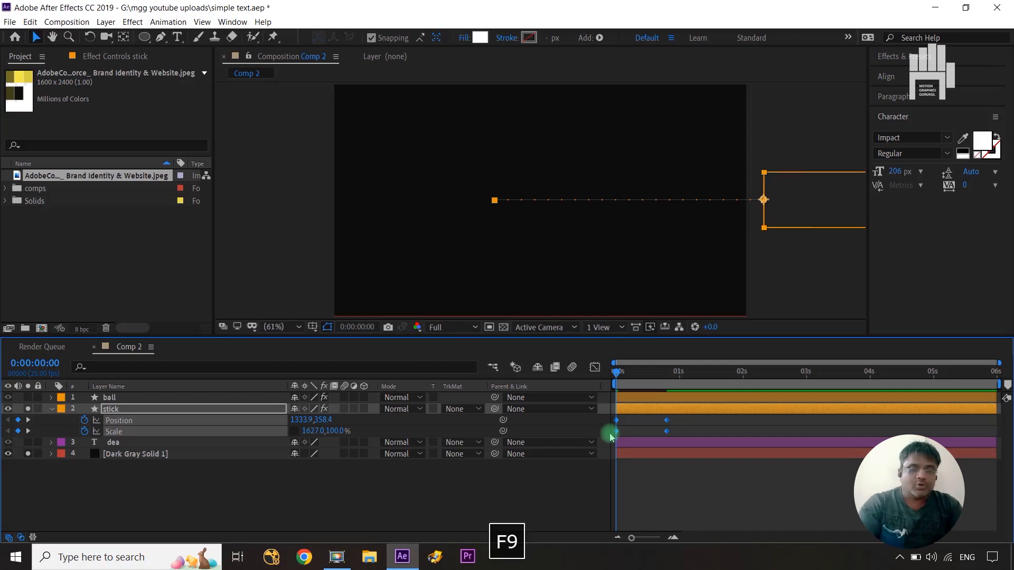
click(596, 368)
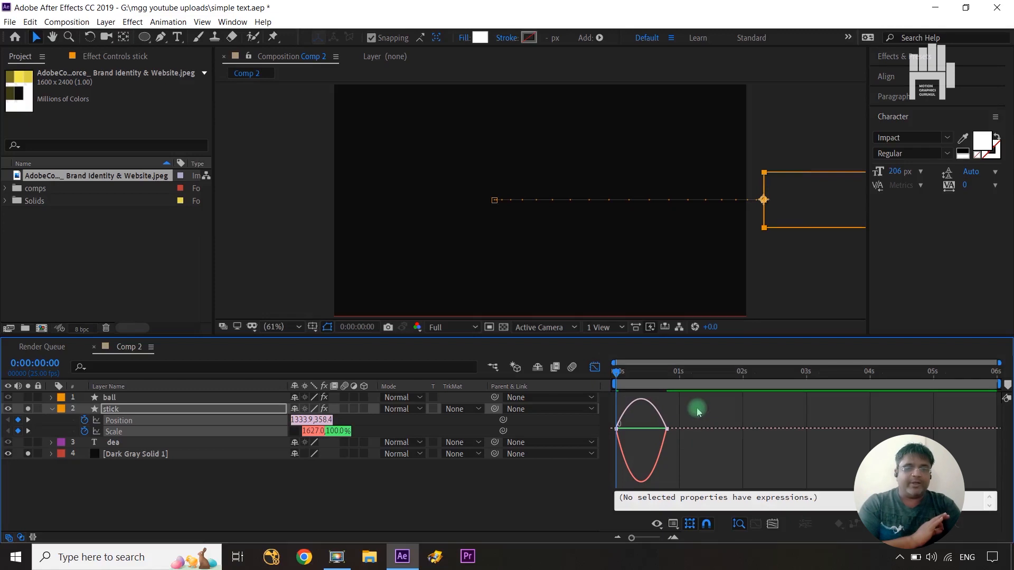
click(653, 441)
drag(659, 428, 627, 426)
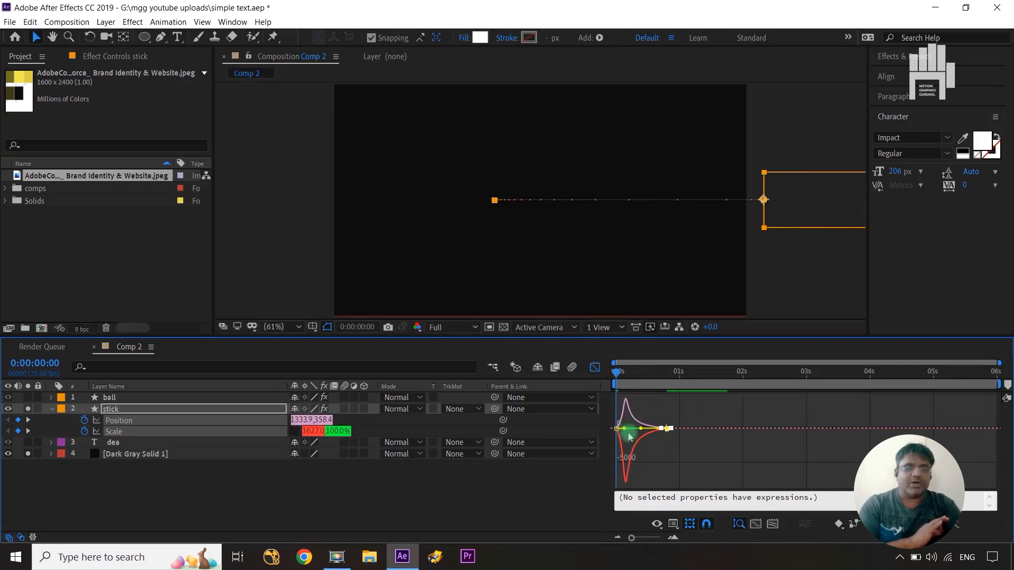
click(631, 435)
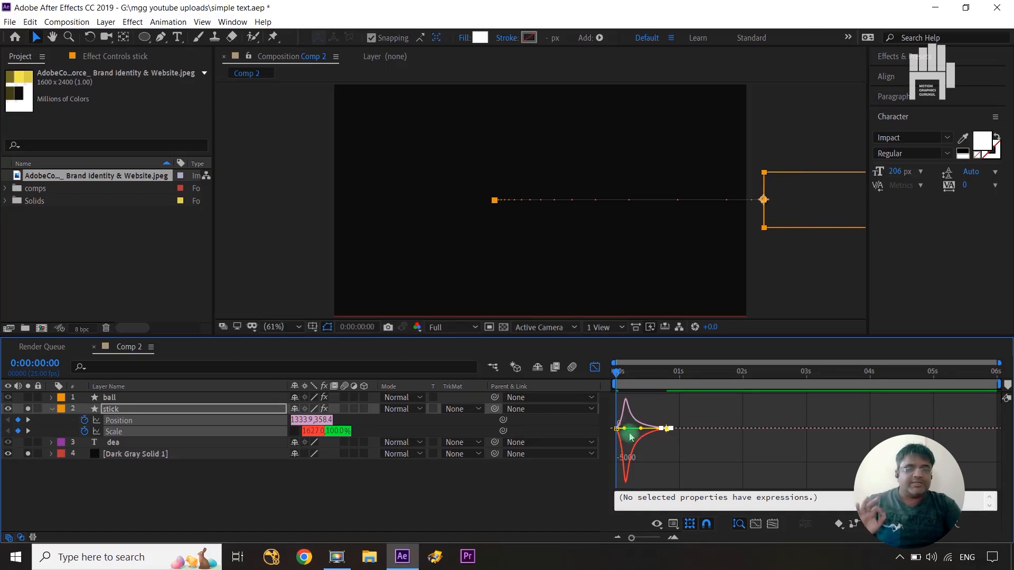
drag(625, 429, 627, 431)
key(ctrl+z)
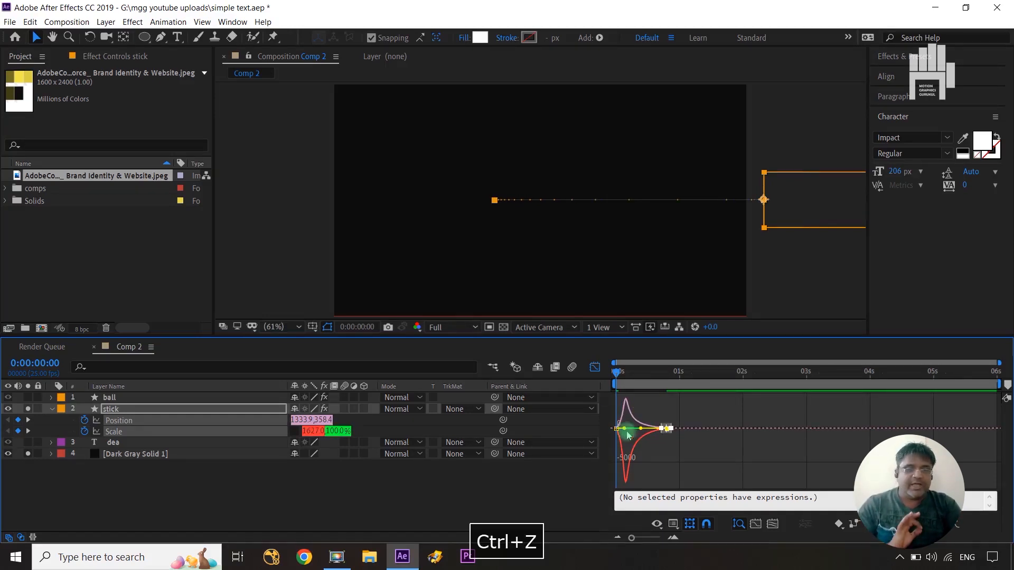
Leave the speed graph and shift both of the stick's Position keyframes so the first sits at 0:00:00:05.
click(594, 367)
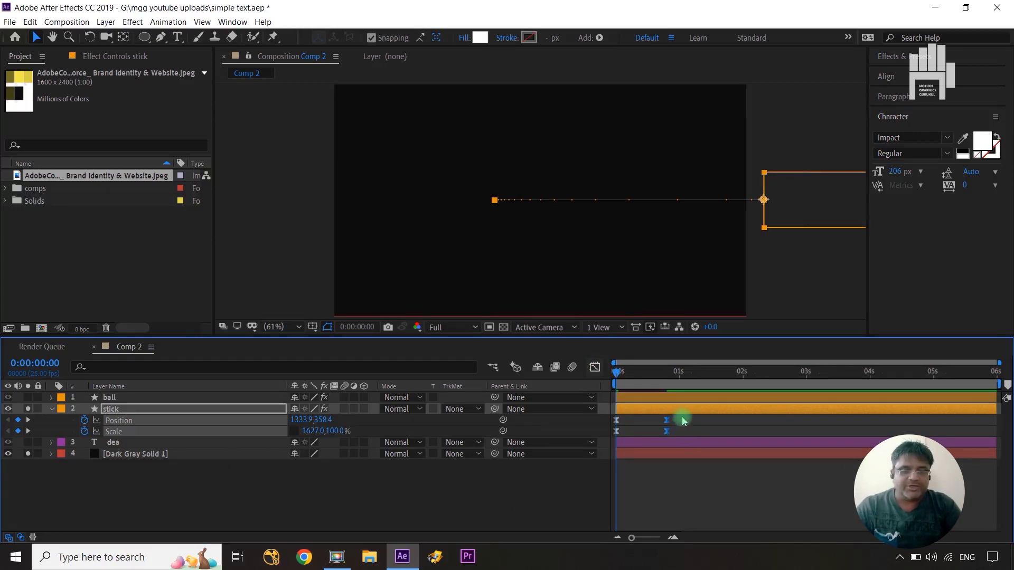
click(557, 489)
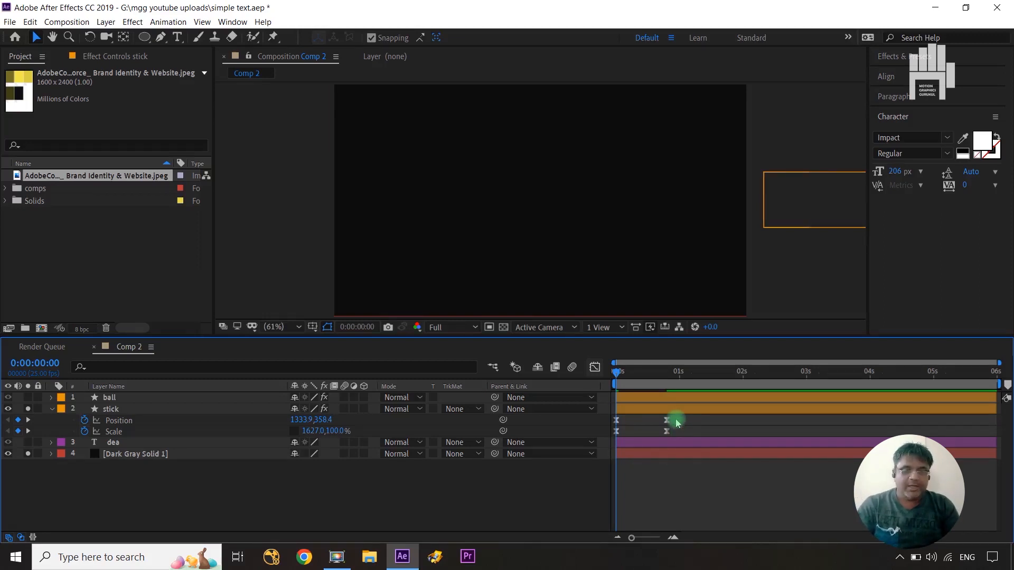
key(ctrl+Right)
key(ctrl+Right)
key(ctrl+Right)
key(ctrl+Right)
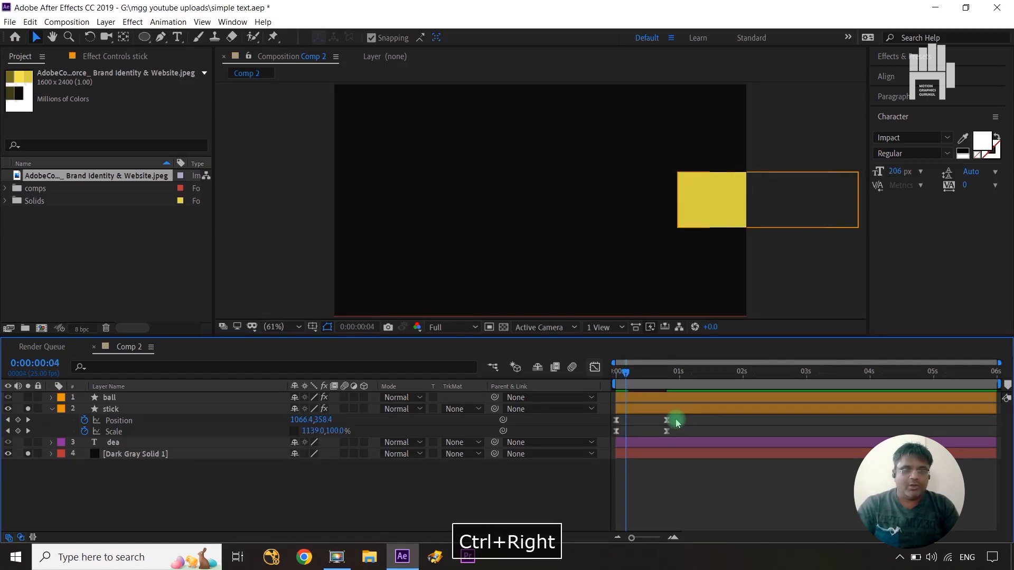
key(ctrl+Right)
drag(688, 417, 614, 418)
click(612, 419)
drag(676, 418, 629, 420)
click(440, 472)
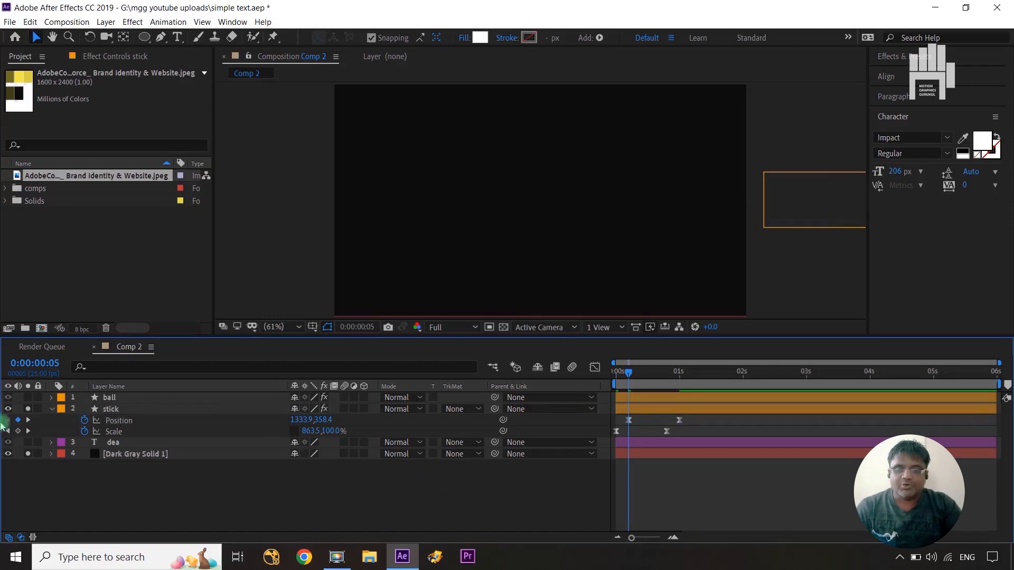
Solo the dea text layer as well and set Position and Scale keyframes on it at 0:00:00:20.
click(117, 398)
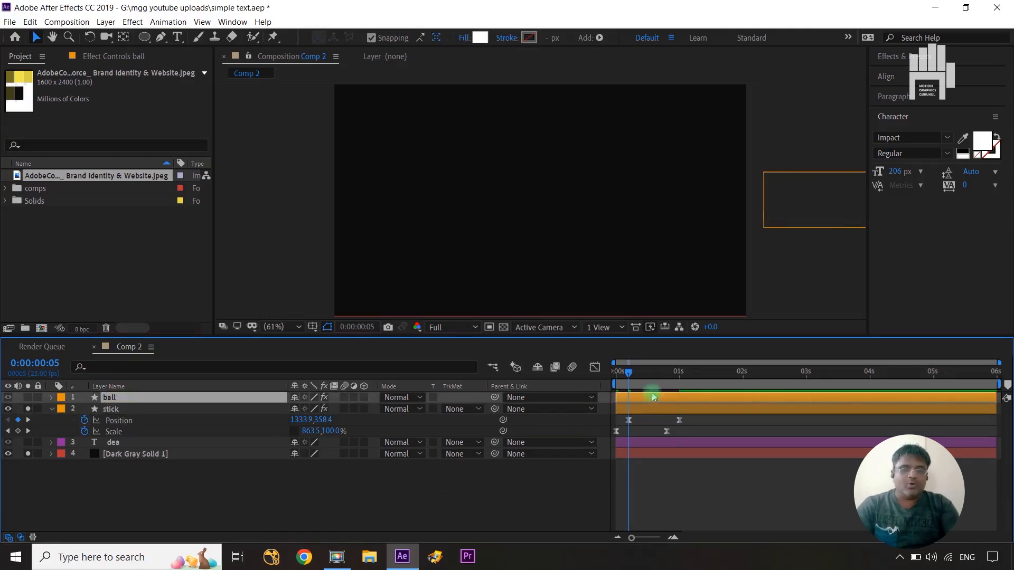
drag(630, 373, 669, 381)
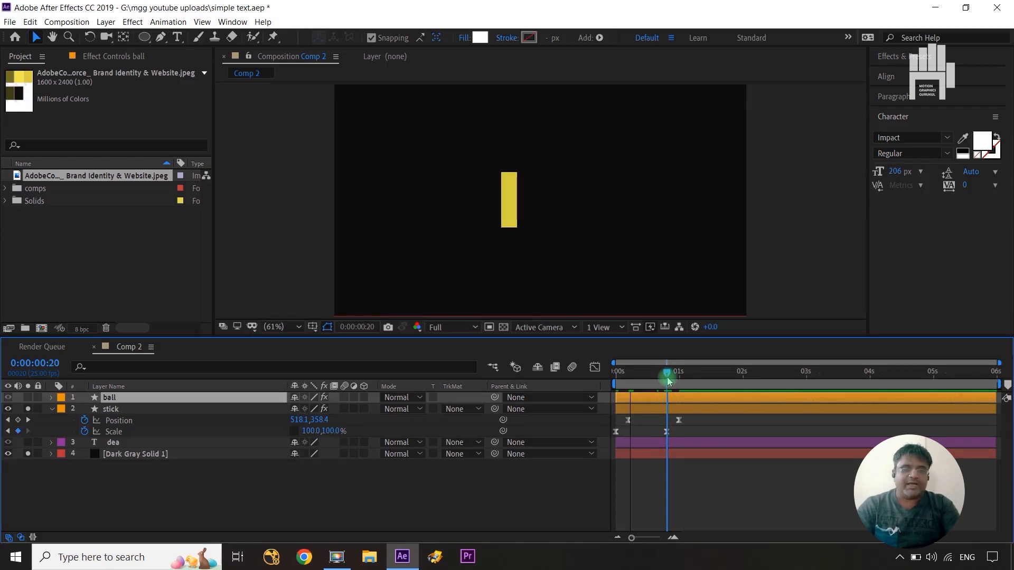
click(124, 444)
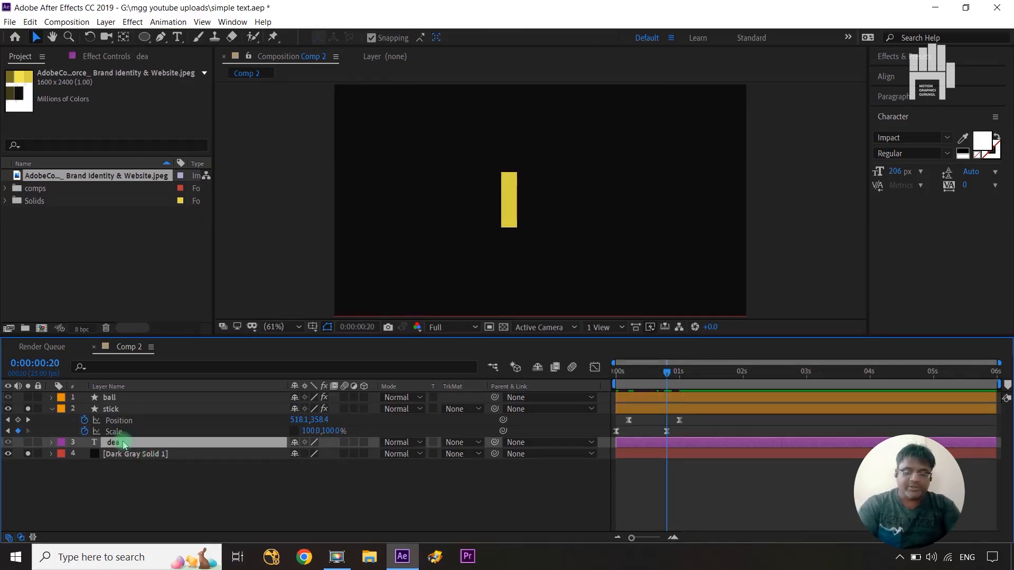
key(p)
click(28, 442)
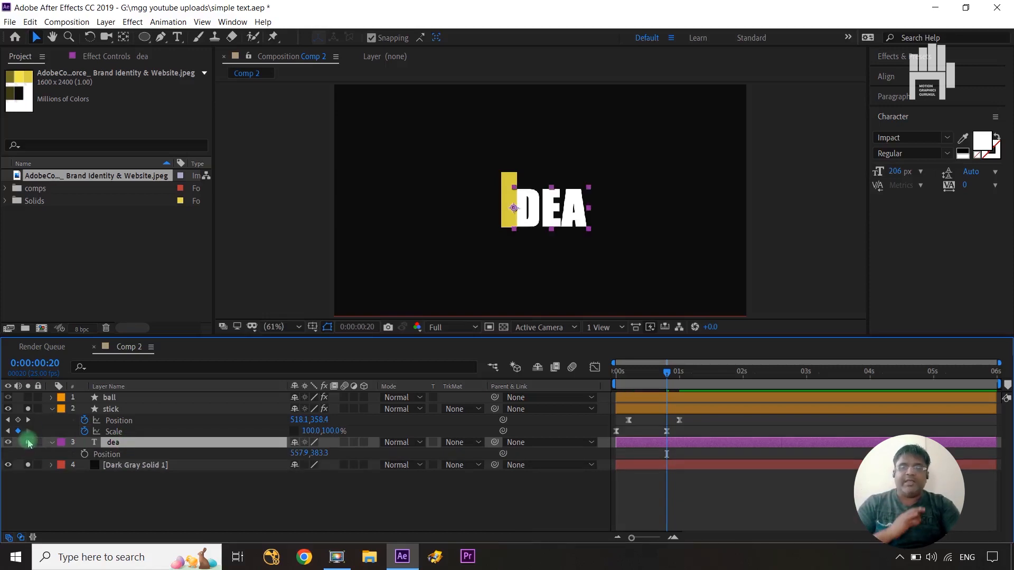
click(116, 448)
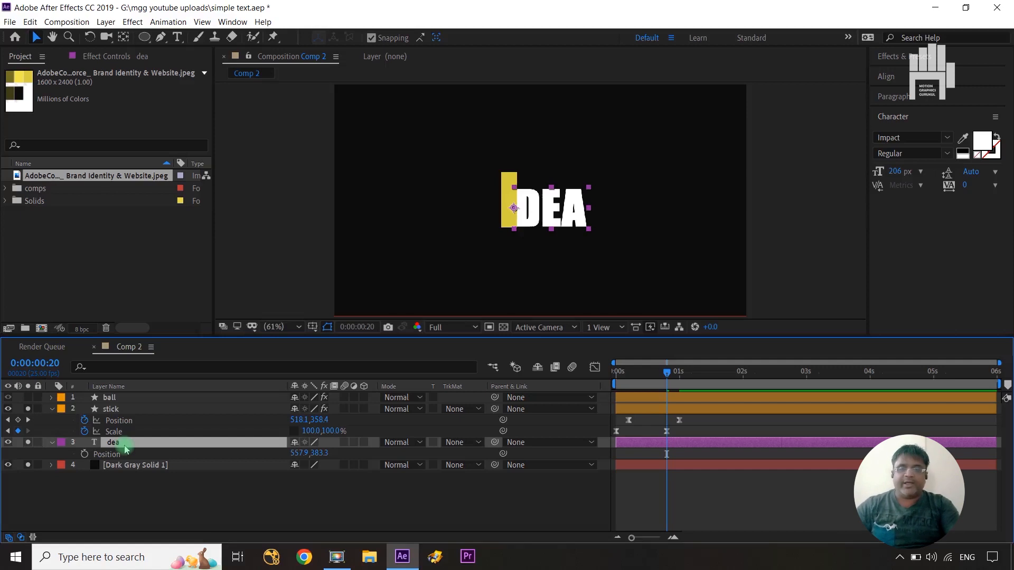
key(shift+s)
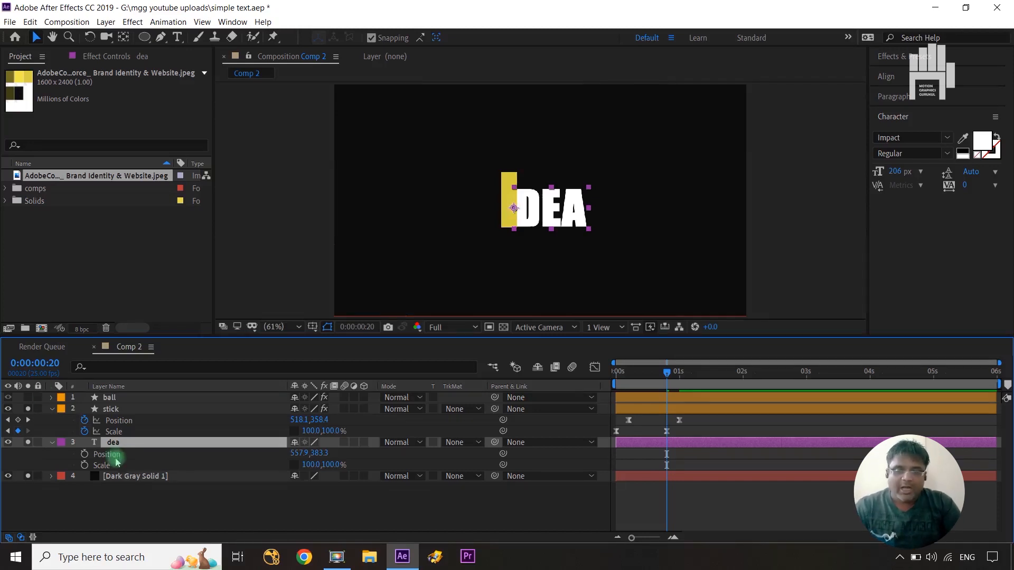
click(84, 454)
click(85, 466)
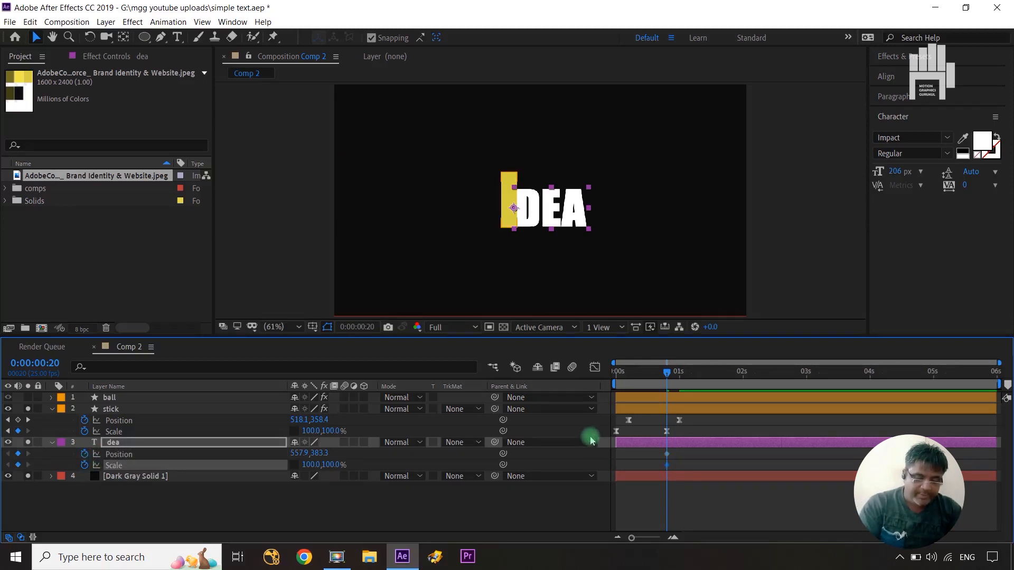
Add matching Position and Scale keyframes to the dea layer at 0:00:01:11.
key(shift+Page_Down)
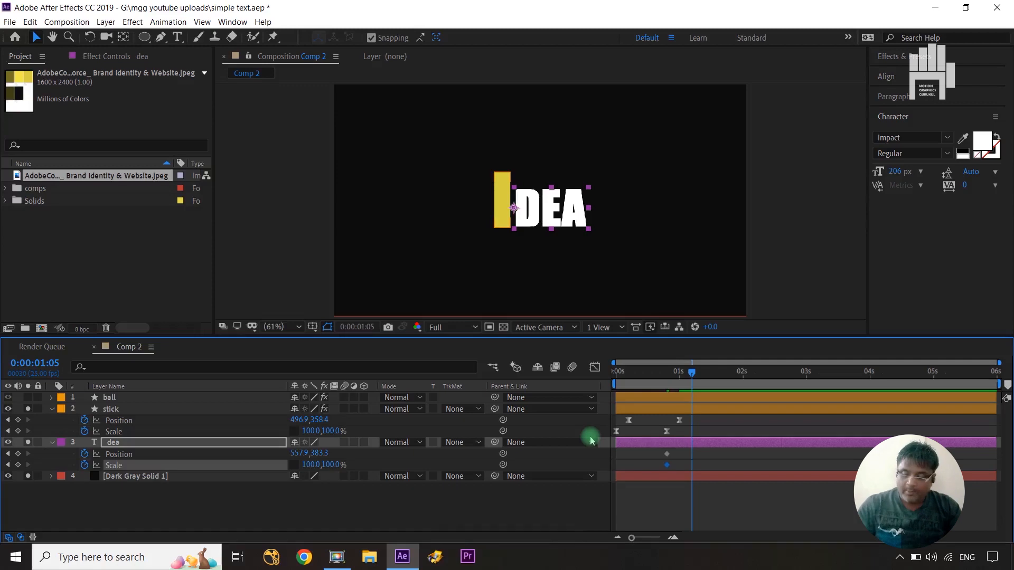
key(ctrl+Right)
key(ctrl+Right)
key(ctrl+Right)
key(ctrl+Right)
key(ctrl+Right)
key(ctrl+Right)
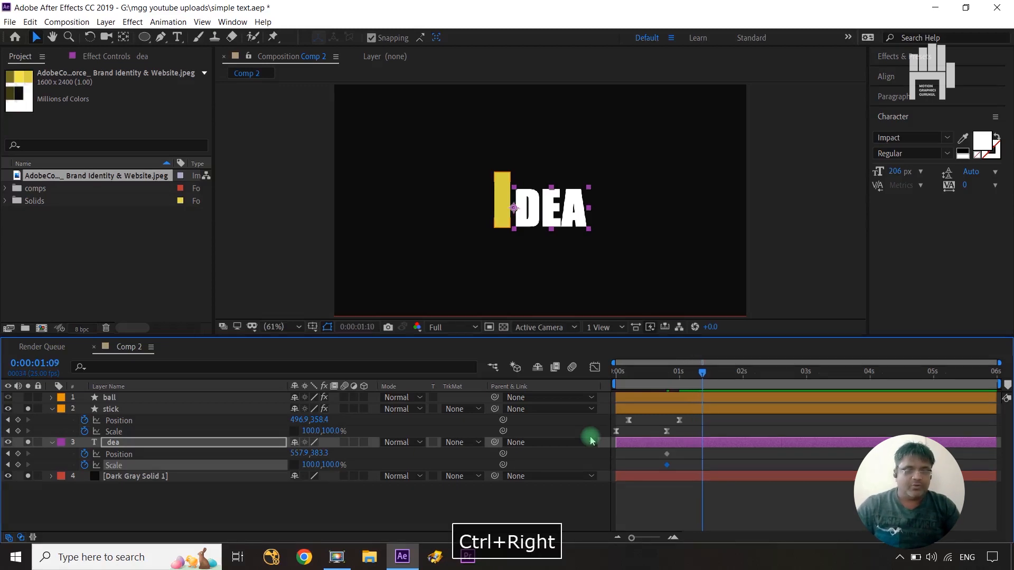
click(18, 453)
click(19, 465)
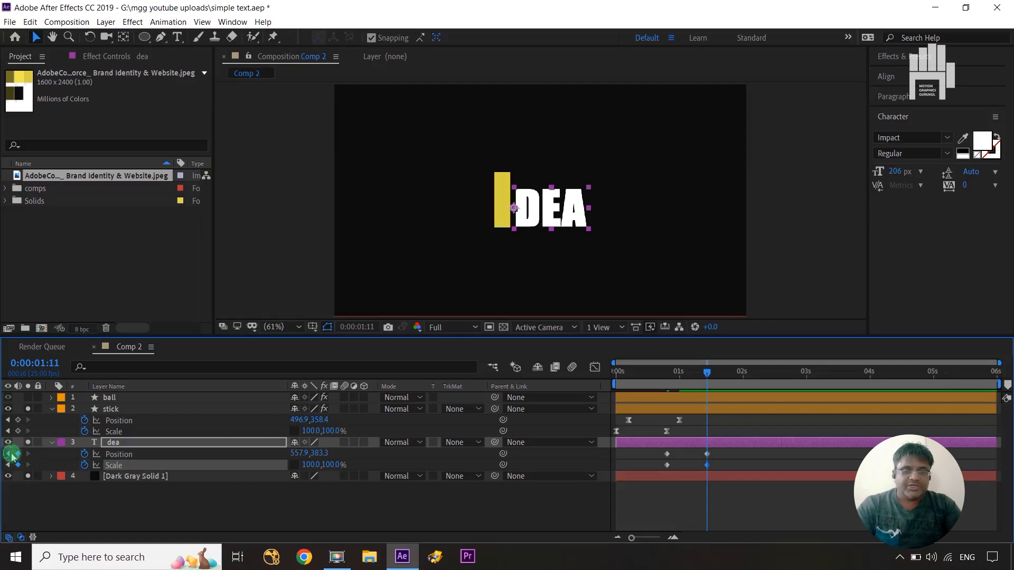
At the dea layer's first keyframes, 0:00:00:20, set the X Position to 520.9 and the horizontal Scale to 0%.
click(9, 455)
drag(295, 453, 273, 455)
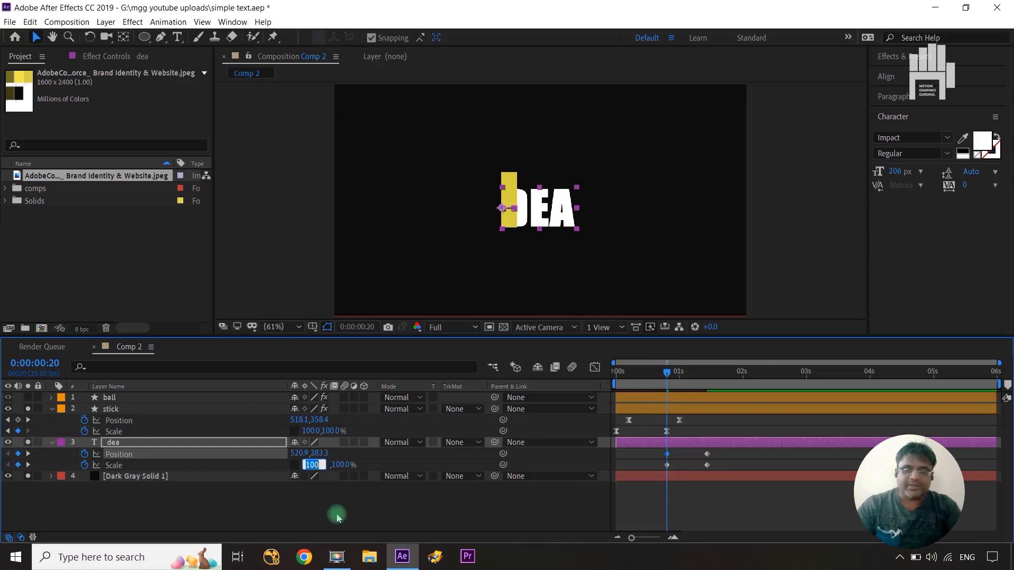
click(295, 466)
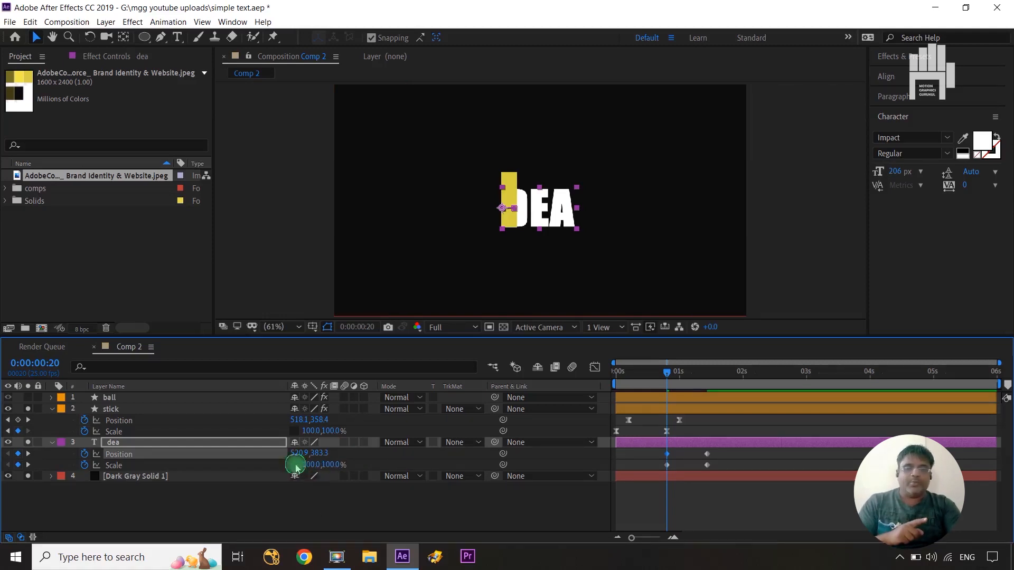
click(312, 465)
text(0)
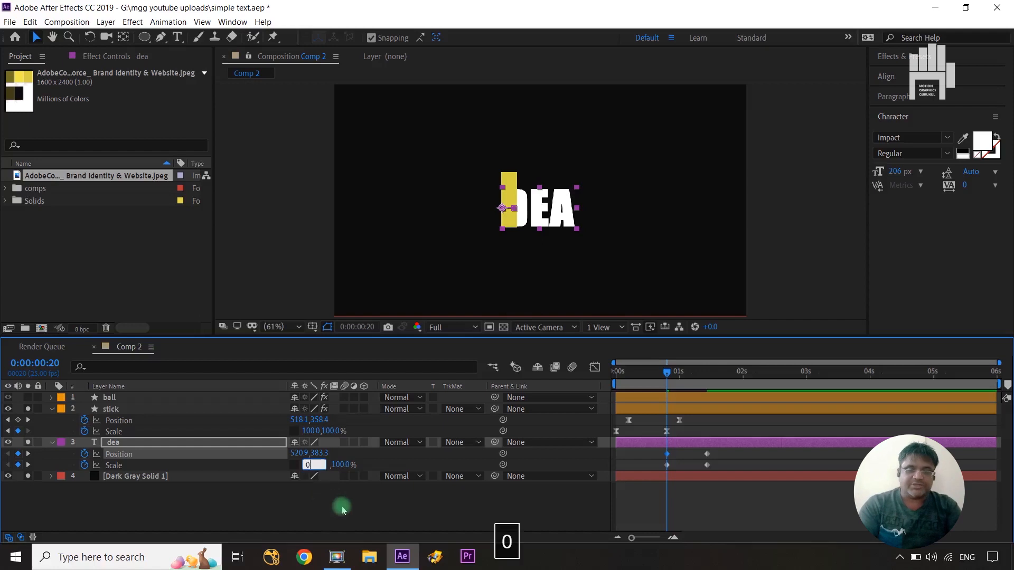
click(342, 508)
Apply Easy Ease to all of the dea layer's Position and Scale keyframes.
click(728, 455)
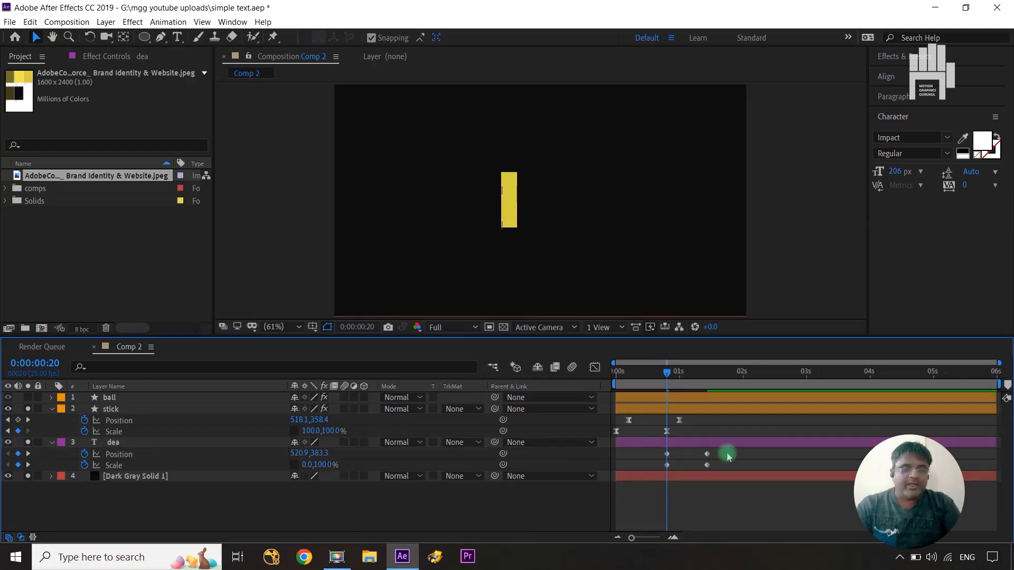
drag(723, 458, 660, 474)
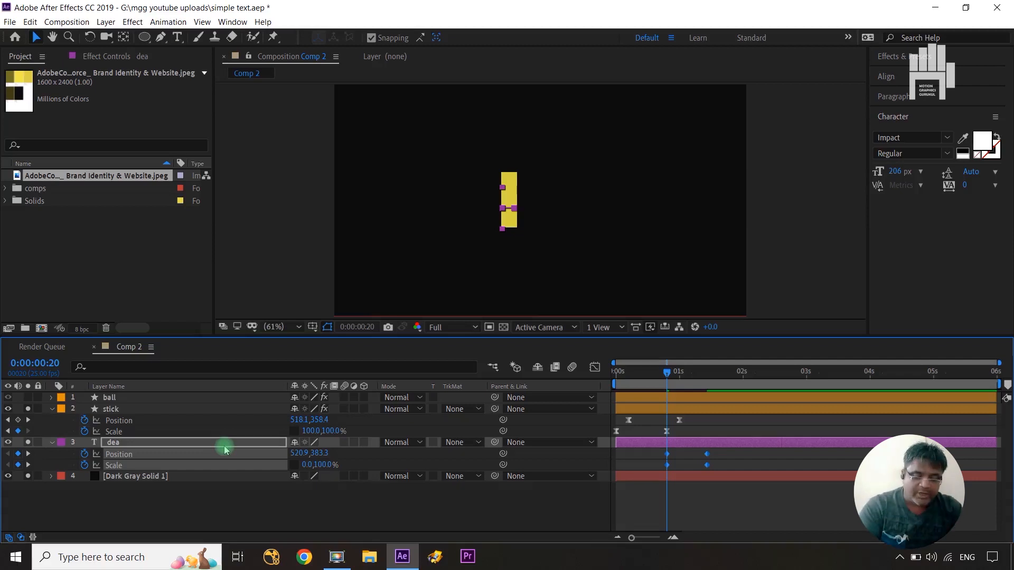
key(F9)
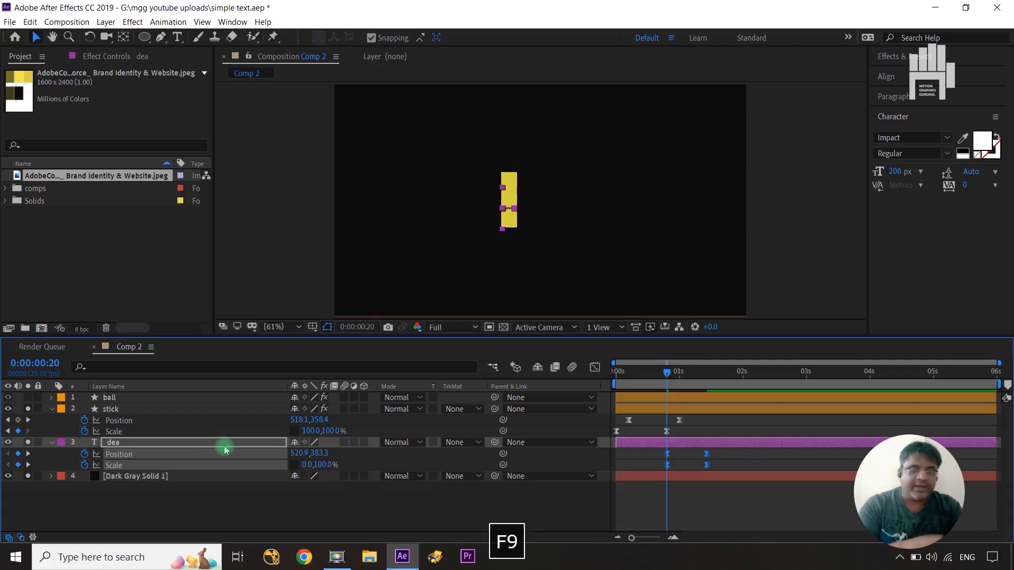
Pull the influence handles of the dea layer's ending keyframes toward the start in the speed graph, then leave the graph.
click(594, 369)
click(726, 463)
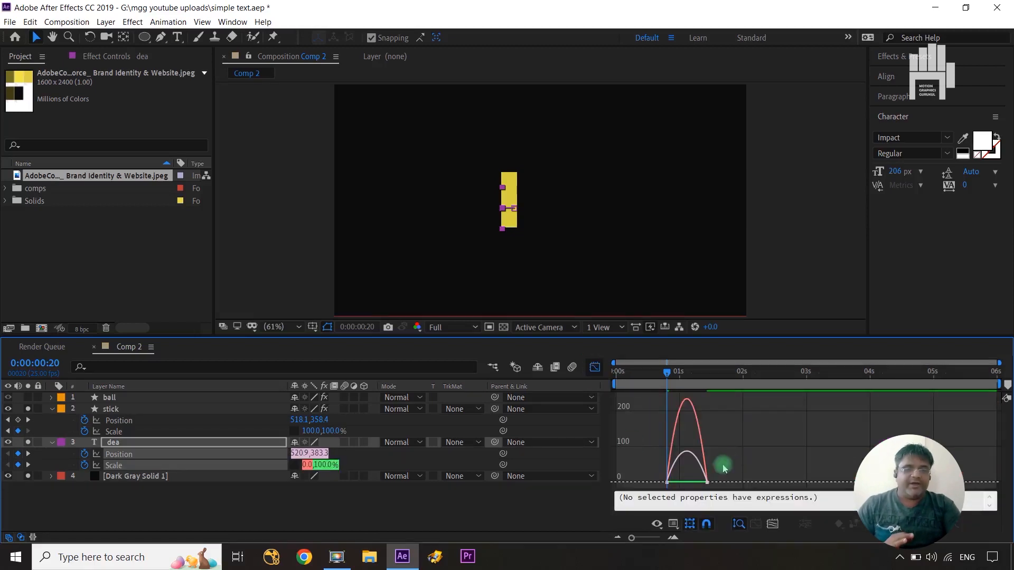
drag(728, 461, 691, 514)
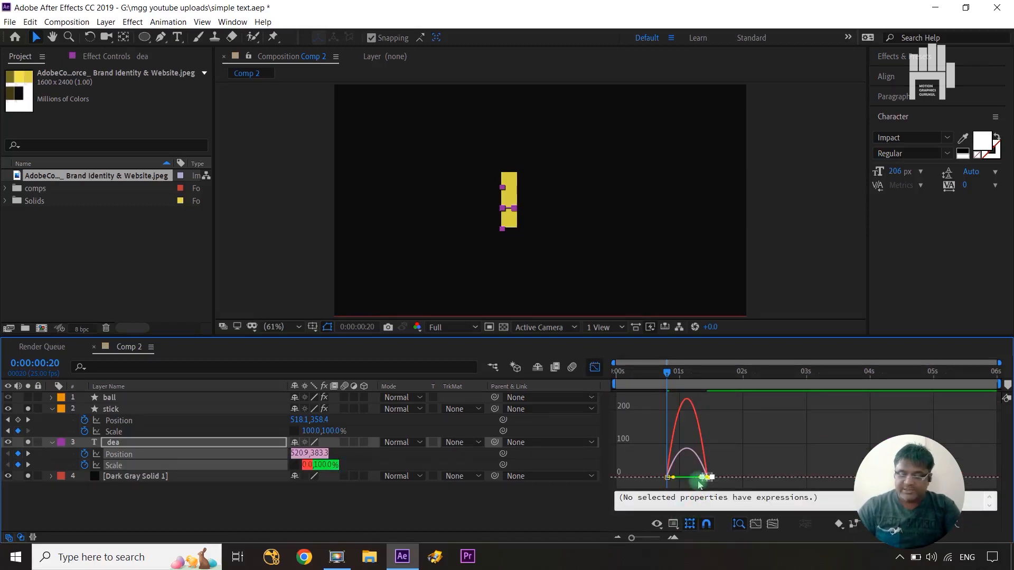
scroll(699, 485, up, 5)
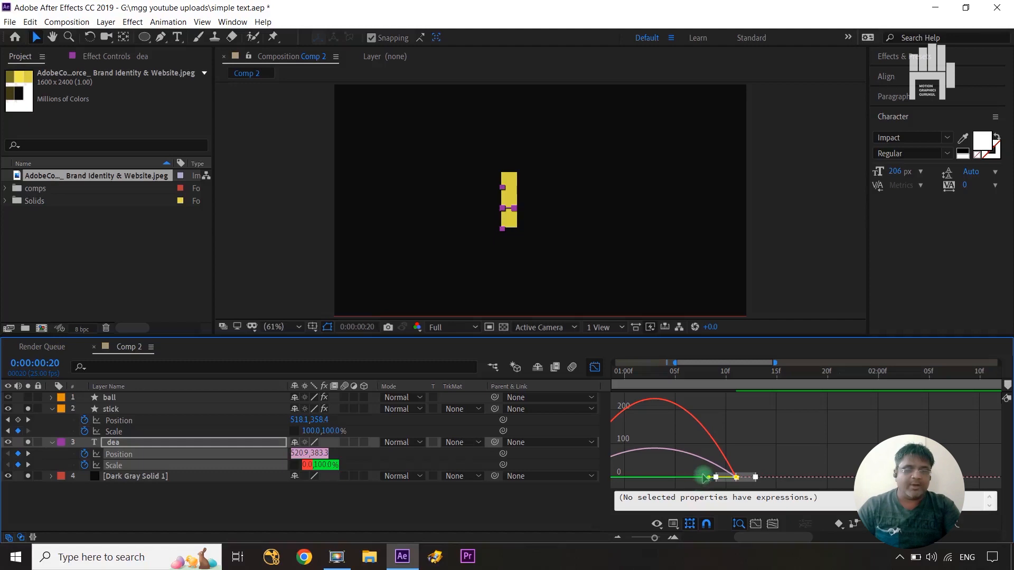
drag(704, 478, 654, 479)
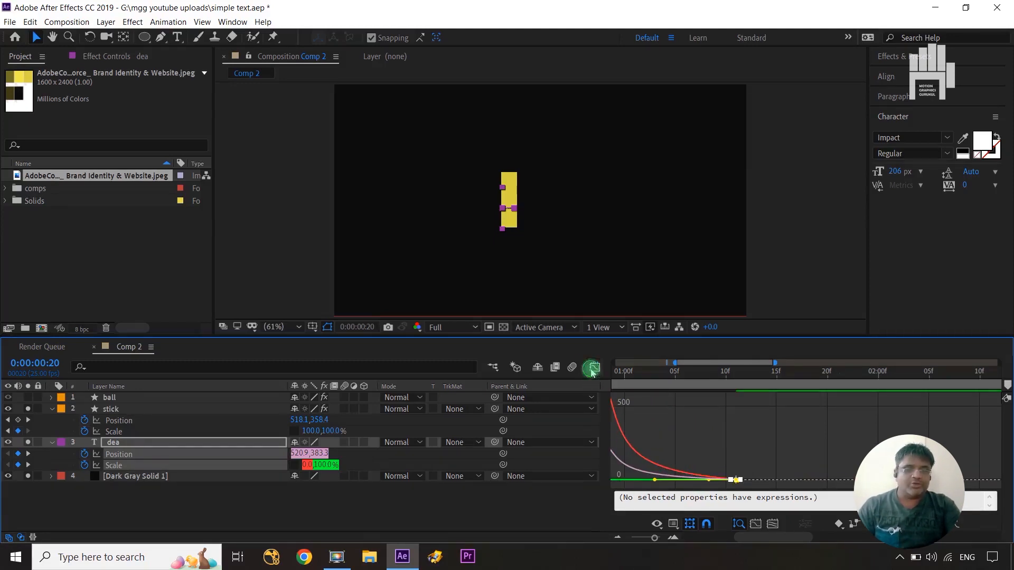
click(592, 371)
drag(654, 537, 588, 542)
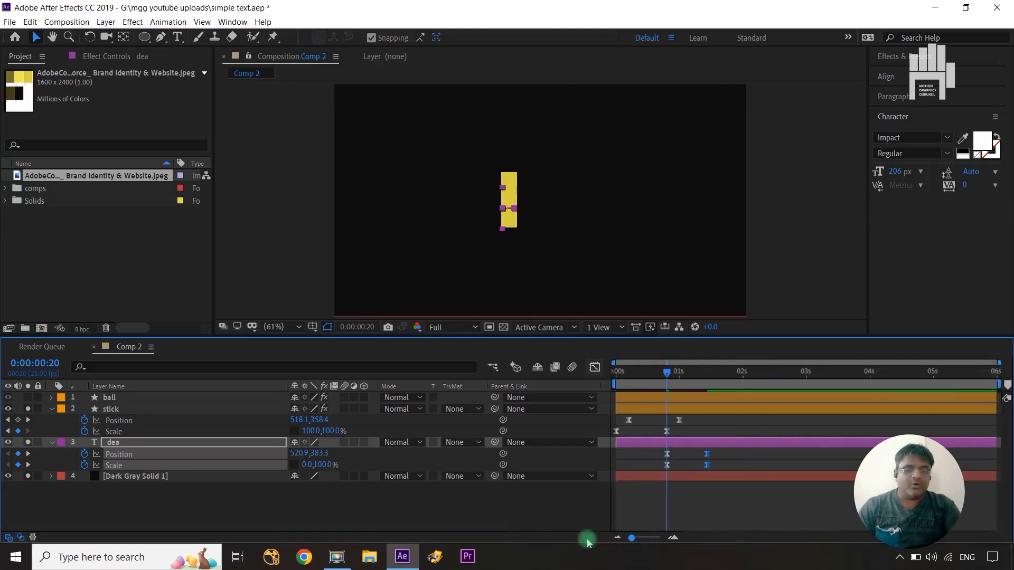
Solo the ball layer and set Position keyframes on it at 0:00:00:20, 0:00:01:05 and 0:00:01:15.
mouse_move(669, 374)
mouse_down()
mouse_move(689, 378)
mouse_move(668, 381)
mouse_up()
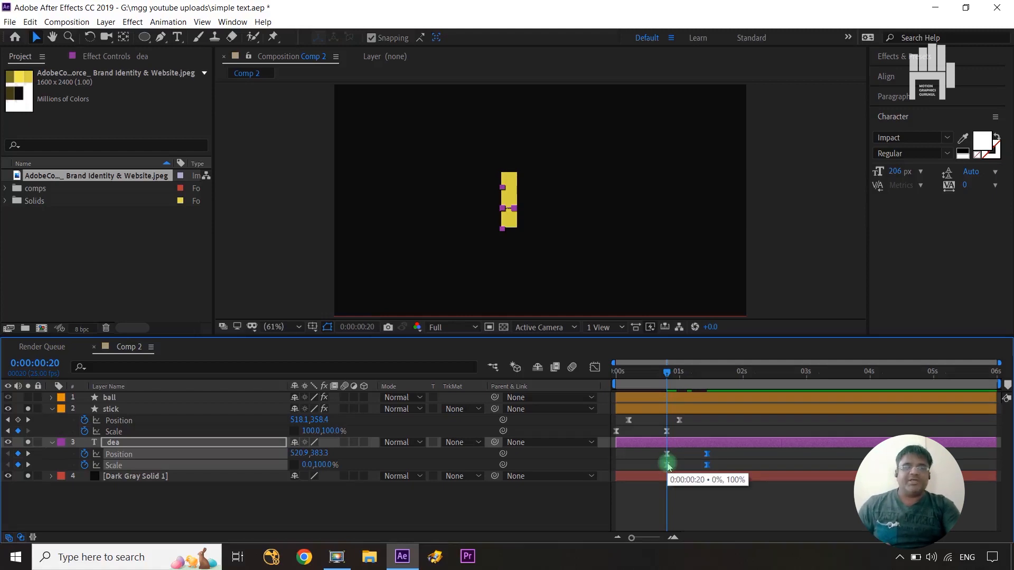
click(123, 401)
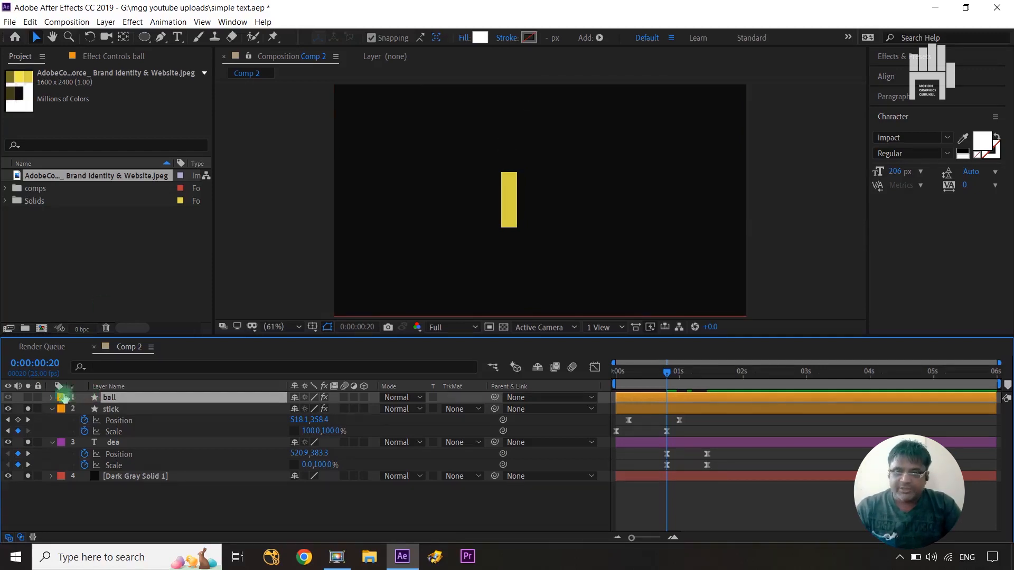
click(30, 399)
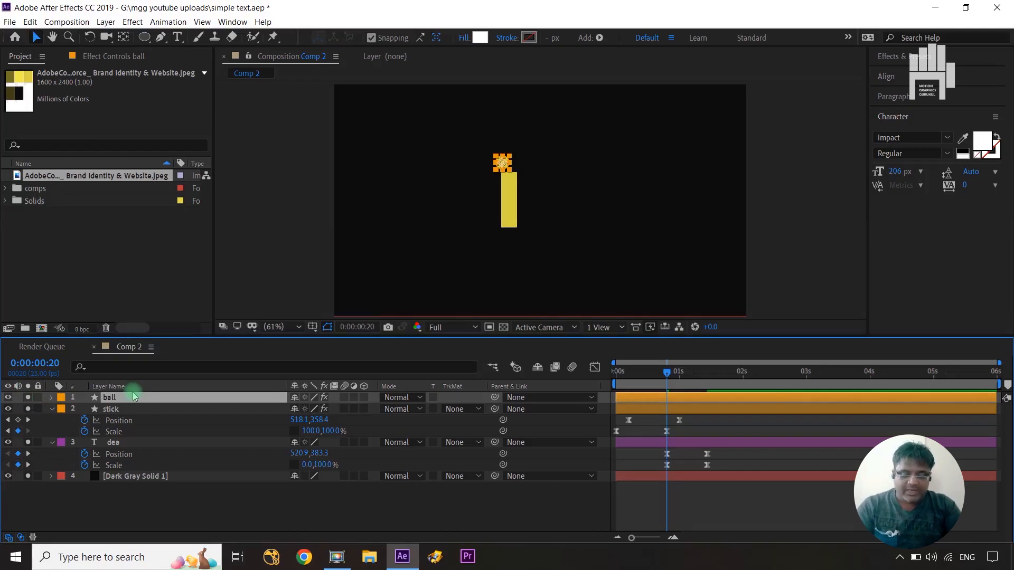
key(p)
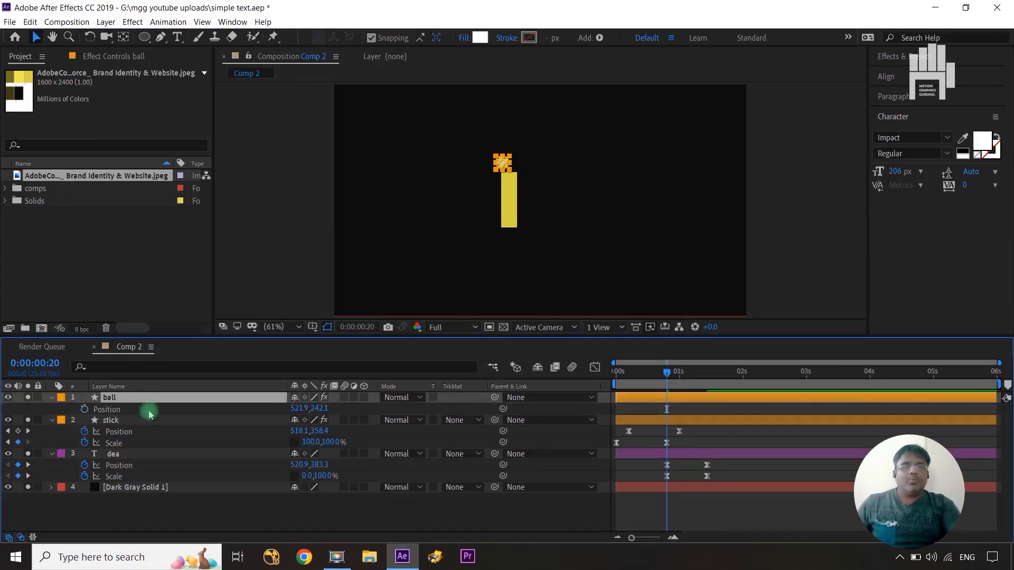
click(84, 410)
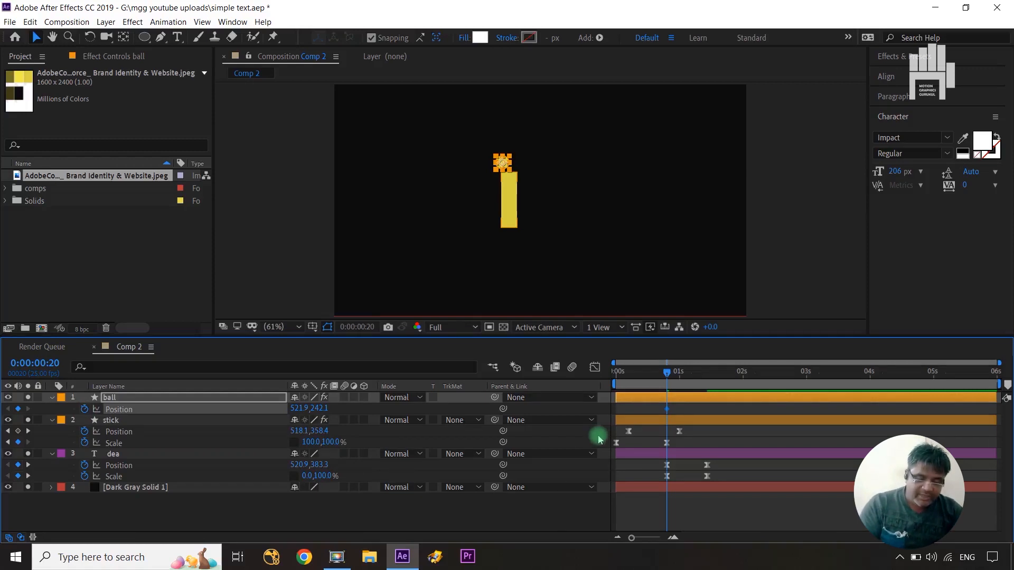
key(shift+Page_Down)
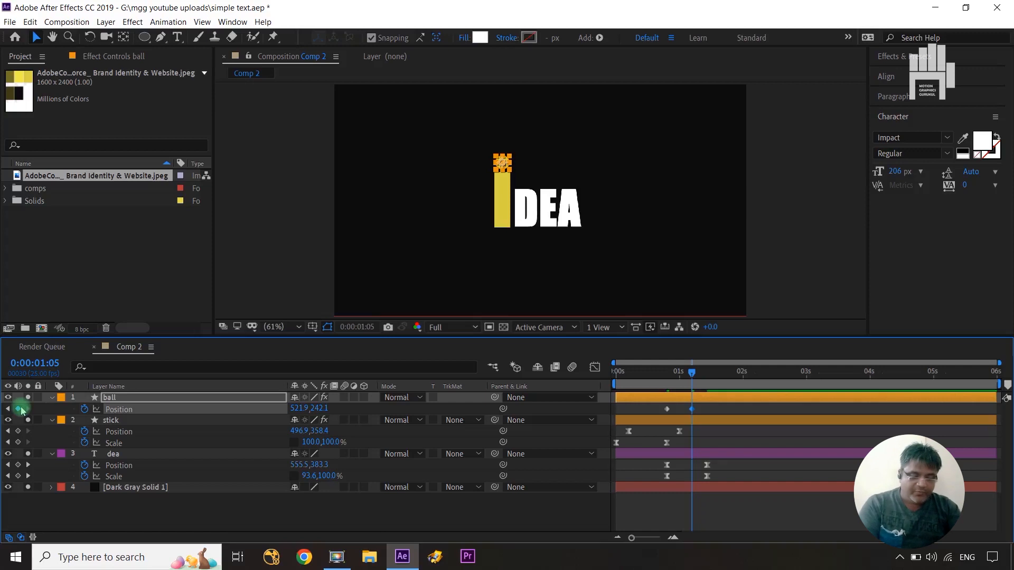
key(shift+Page_Down)
click(19, 409)
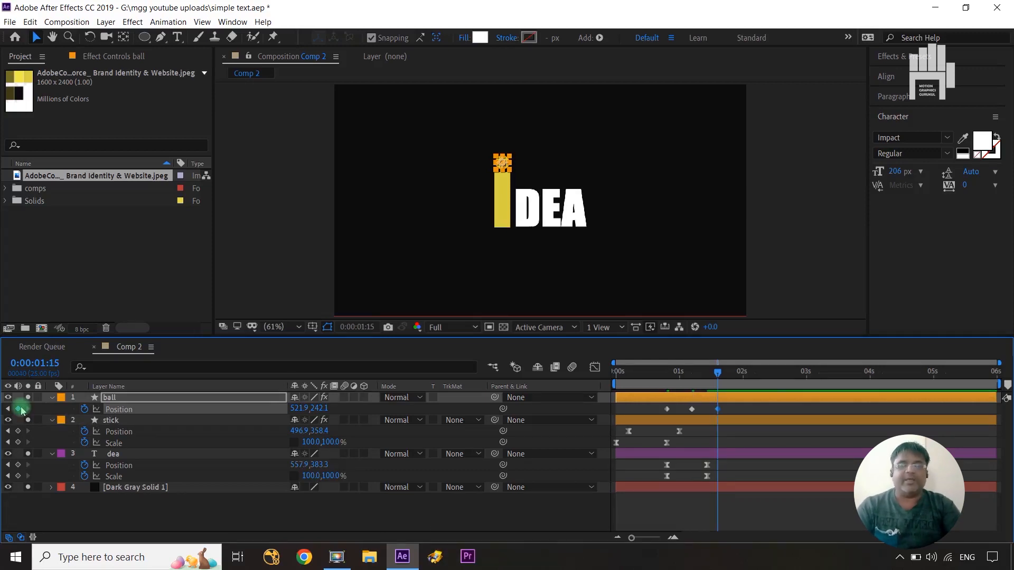
Set the ball's Y Position to 320.1 at 0:00:00:20 and to 142.1 at 0:00:01:05.
click(8, 410)
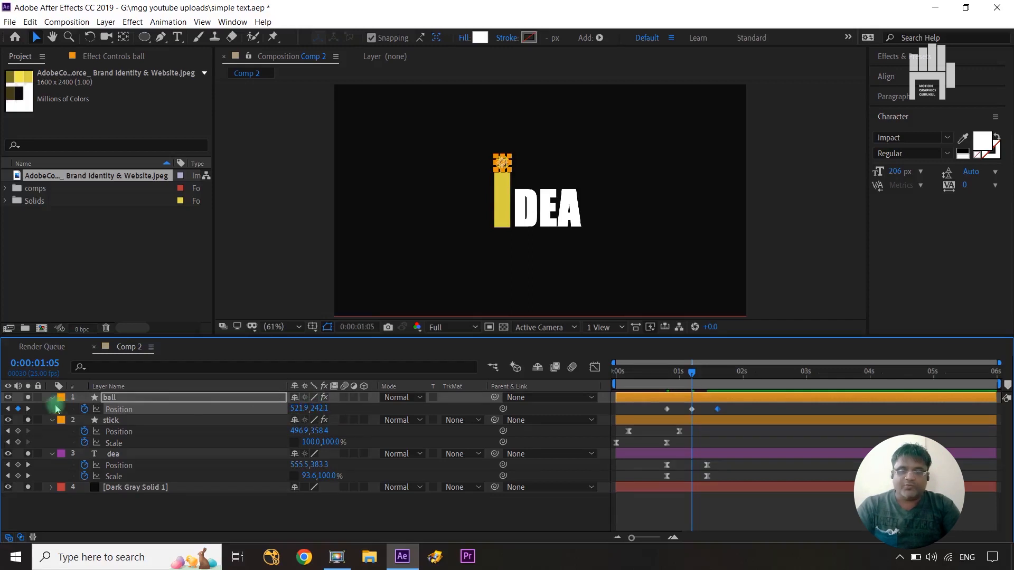
click(7, 410)
drag(321, 407, 368, 407)
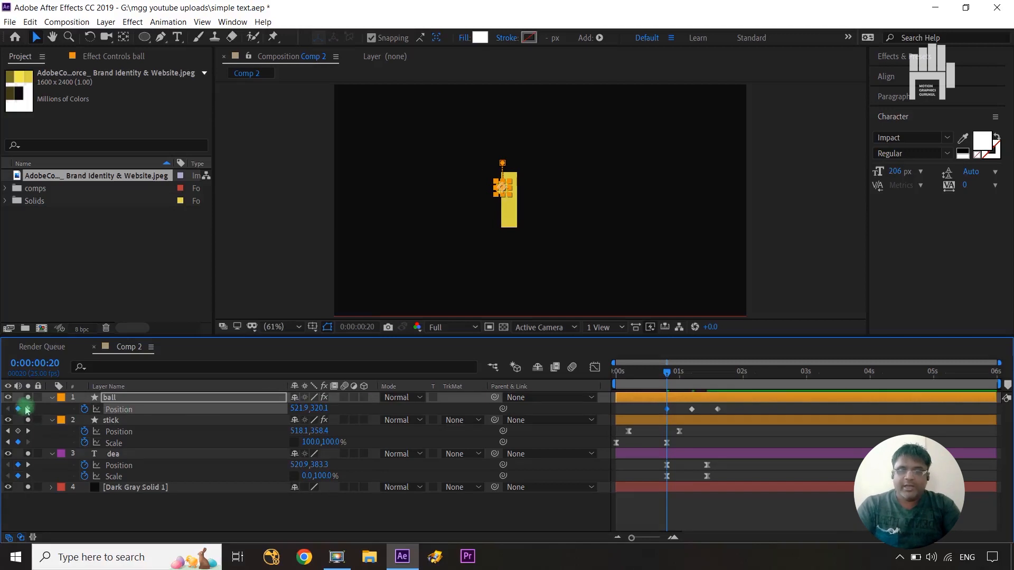
click(29, 409)
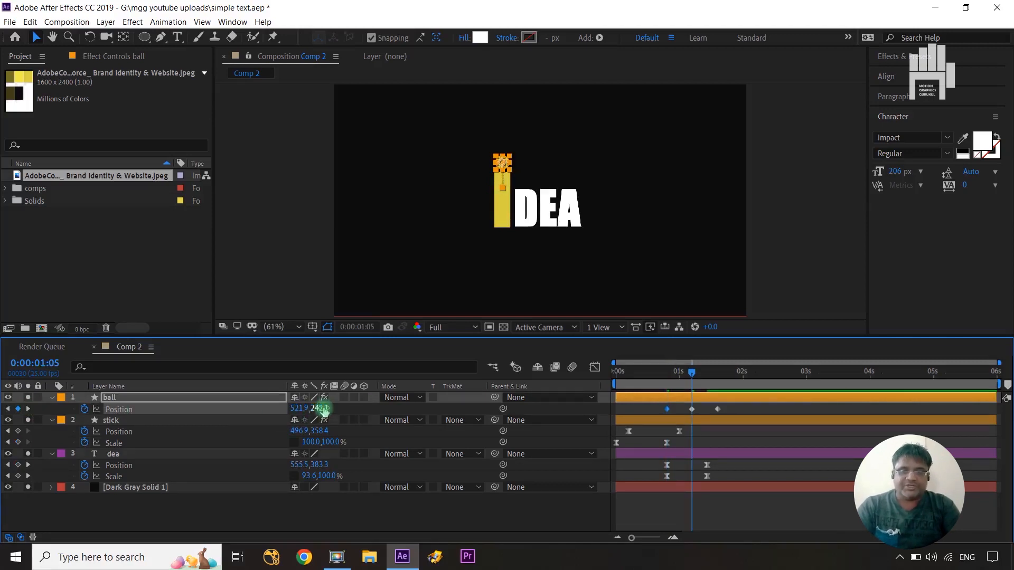
drag(320, 409, 256, 407)
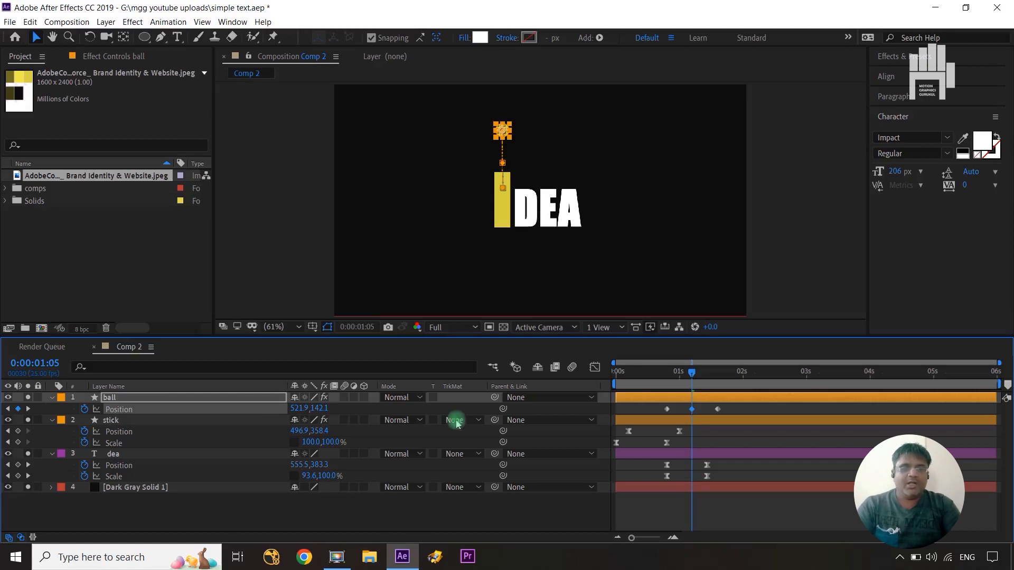
click(29, 409)
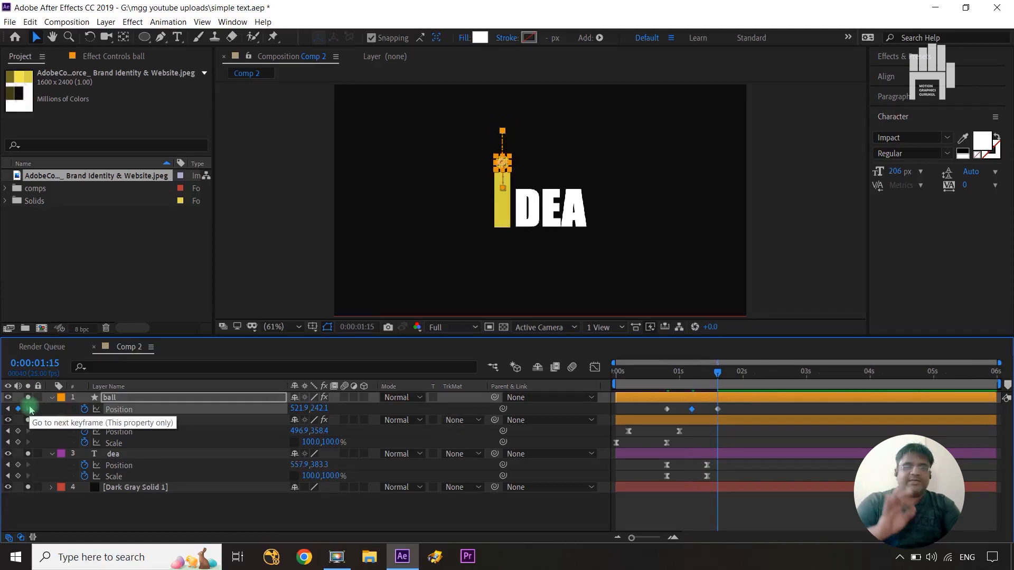
Apply Easy Ease to the ball's three Position keyframes and stretch the middle keyframe's influence handles outward both ways in the speed graph.
drag(733, 411, 655, 420)
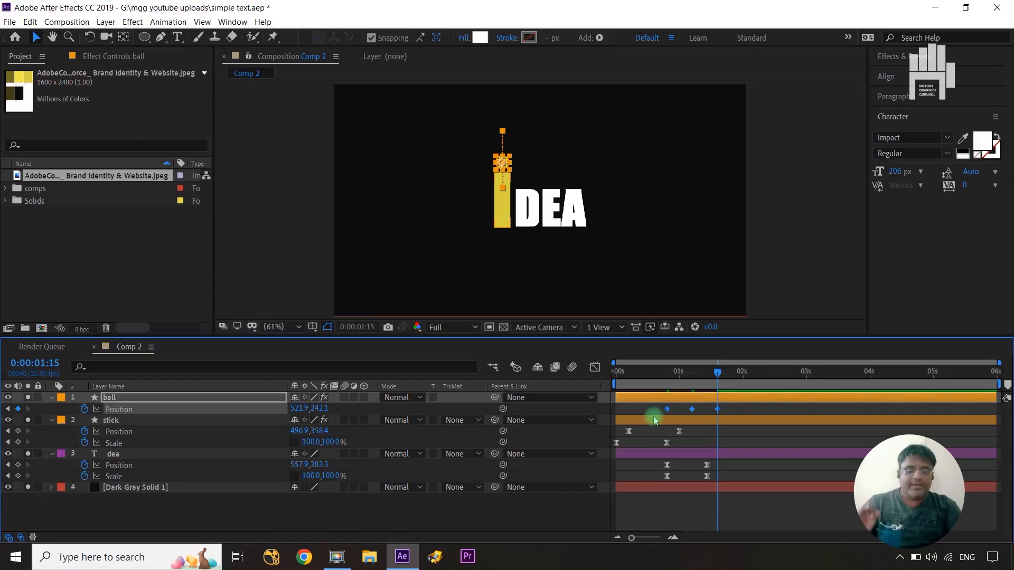
key(F9)
click(595, 367)
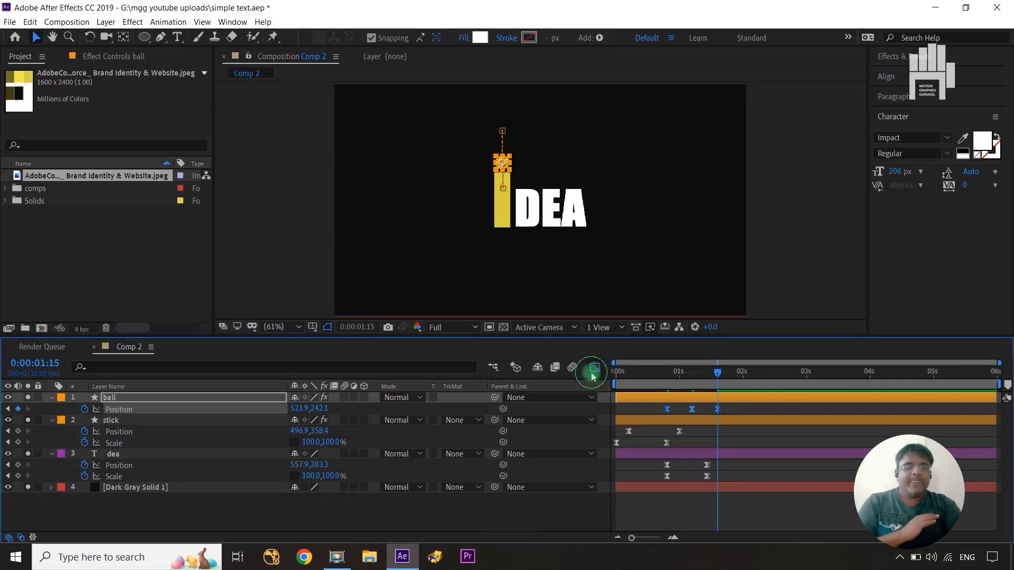
alt+scroll(706, 478, up, 2)
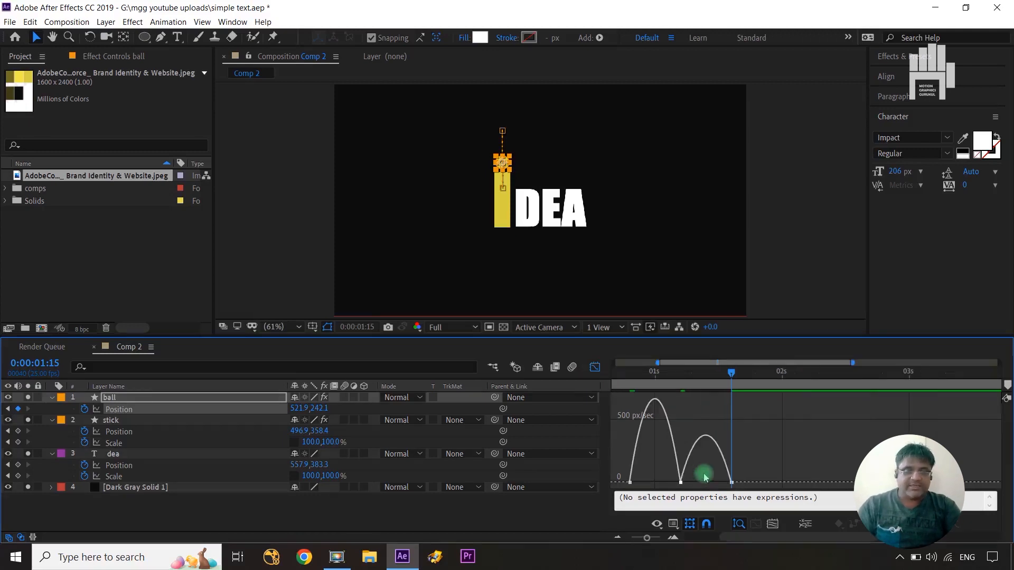
drag(700, 461, 654, 482)
click(672, 483)
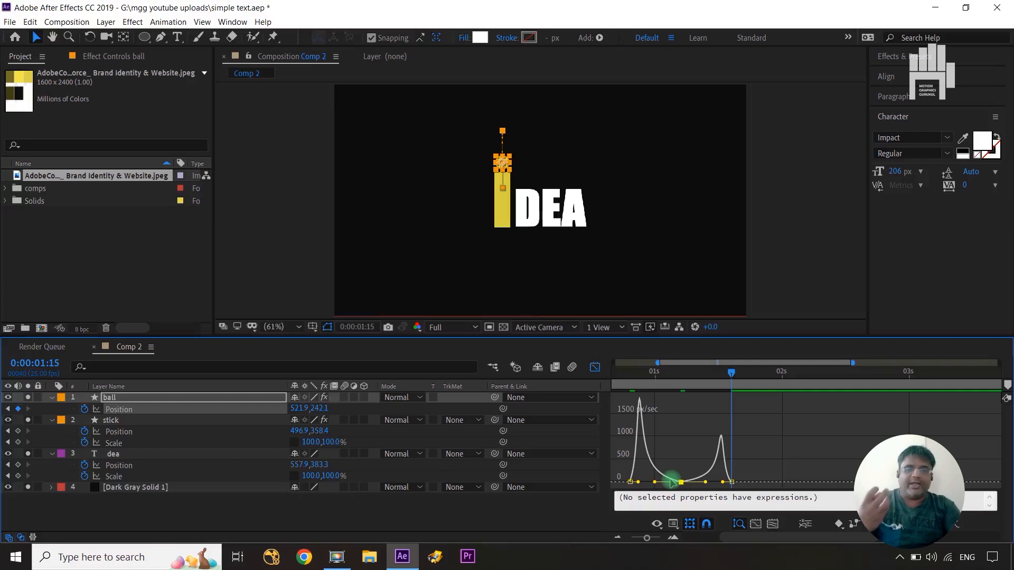
click(591, 371)
click(565, 496)
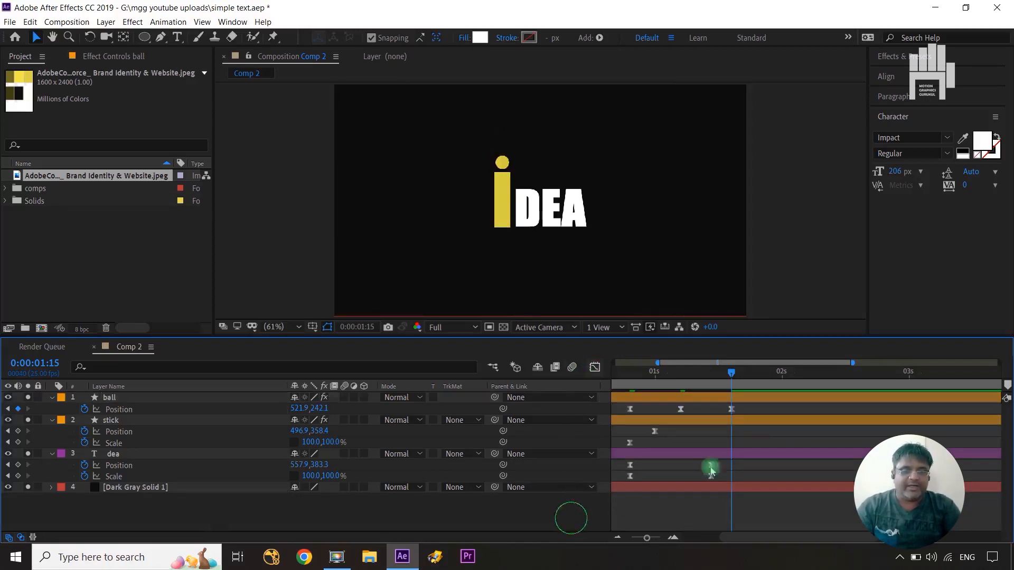
Find the frame where the ball emerges above the stick and trim the ball layer's start to 0:00:00:22.
drag(650, 542, 631, 538)
drag(721, 376, 681, 382)
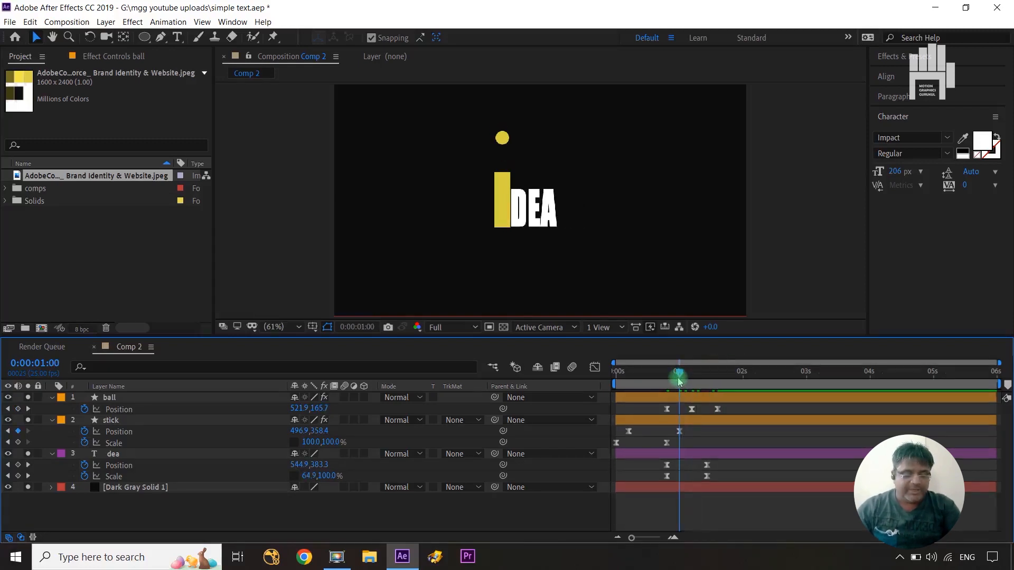
key(ctrl+Left)
key(ctrl+Left)
key(ctrl+Left)
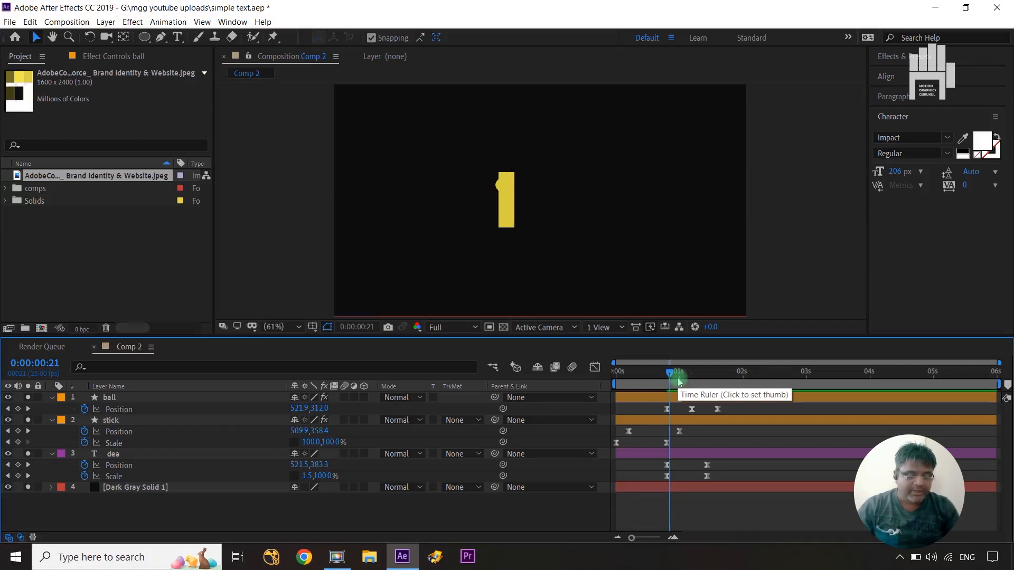
key(ctrl+Right)
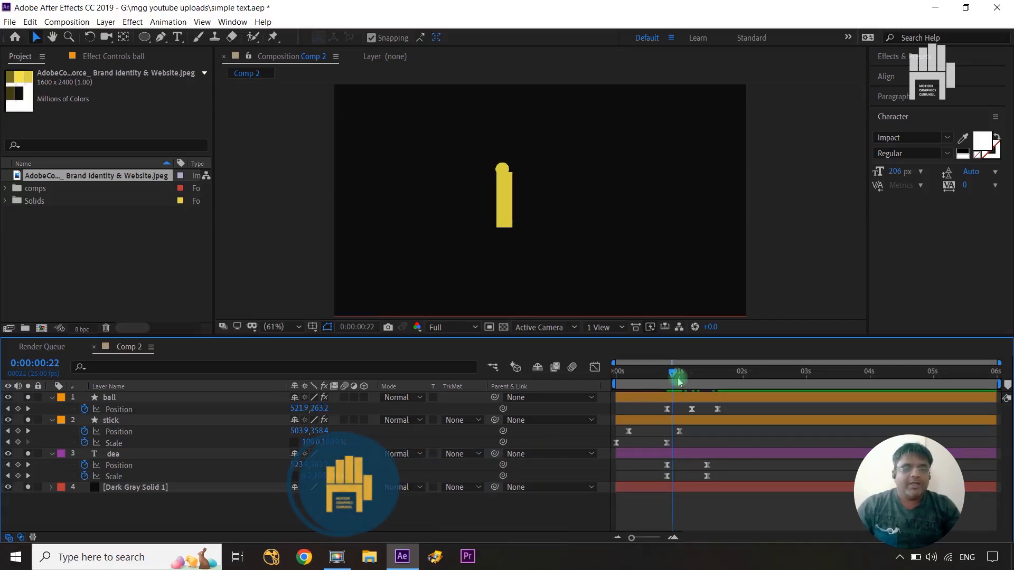
click(249, 401)
key(alt+bracketleft)
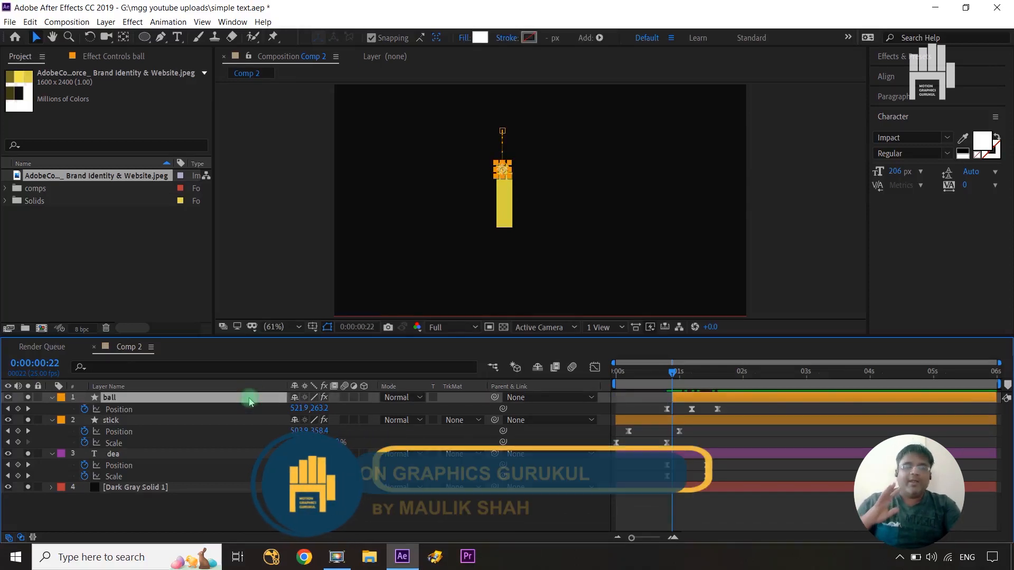
End the work area at about 0:00:02:00 and preview the logo animation from the beginning.
drag(674, 375, 739, 375)
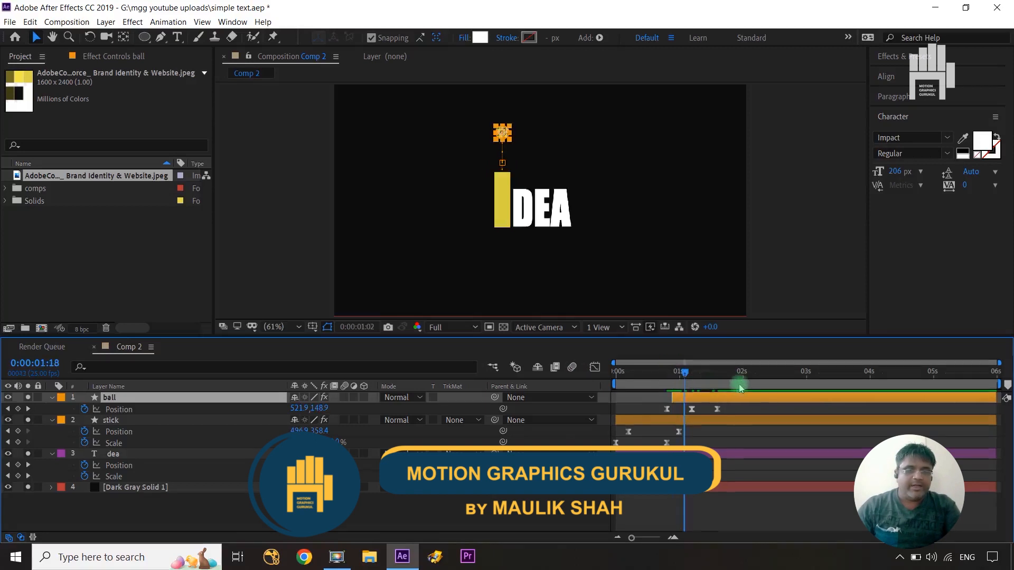
key(n)
drag(740, 375, 551, 387)
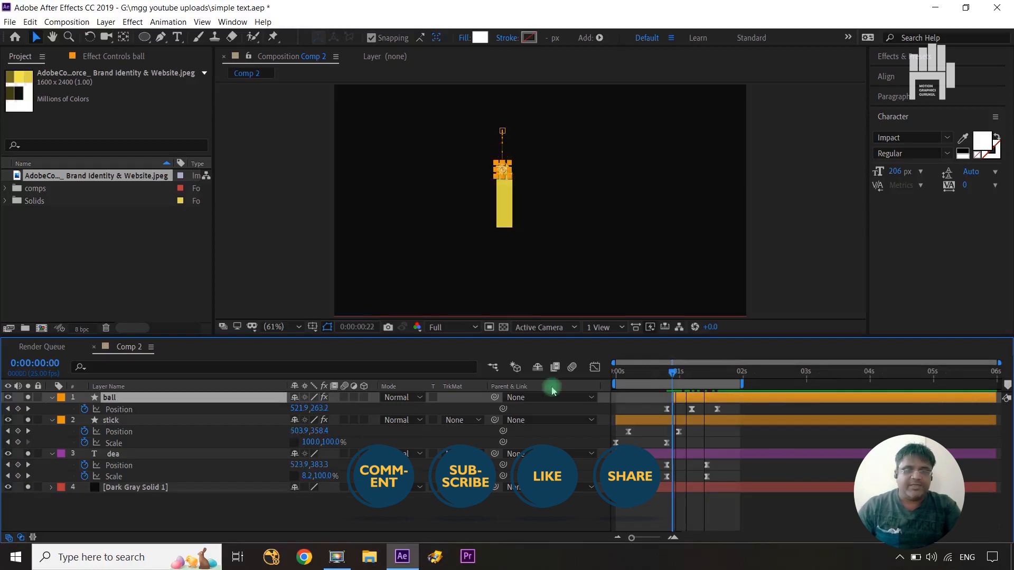
click(527, 512)
key(space)
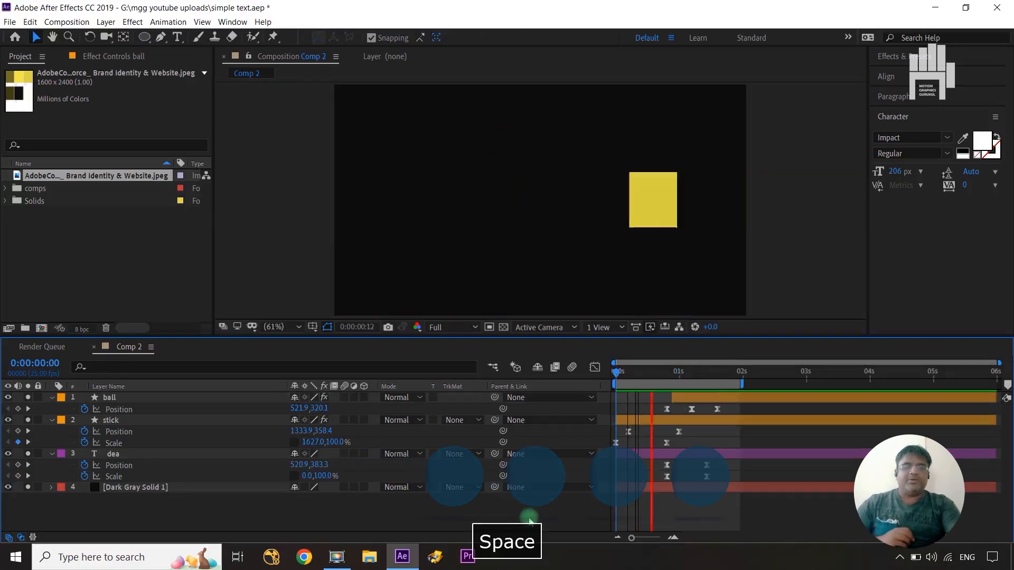